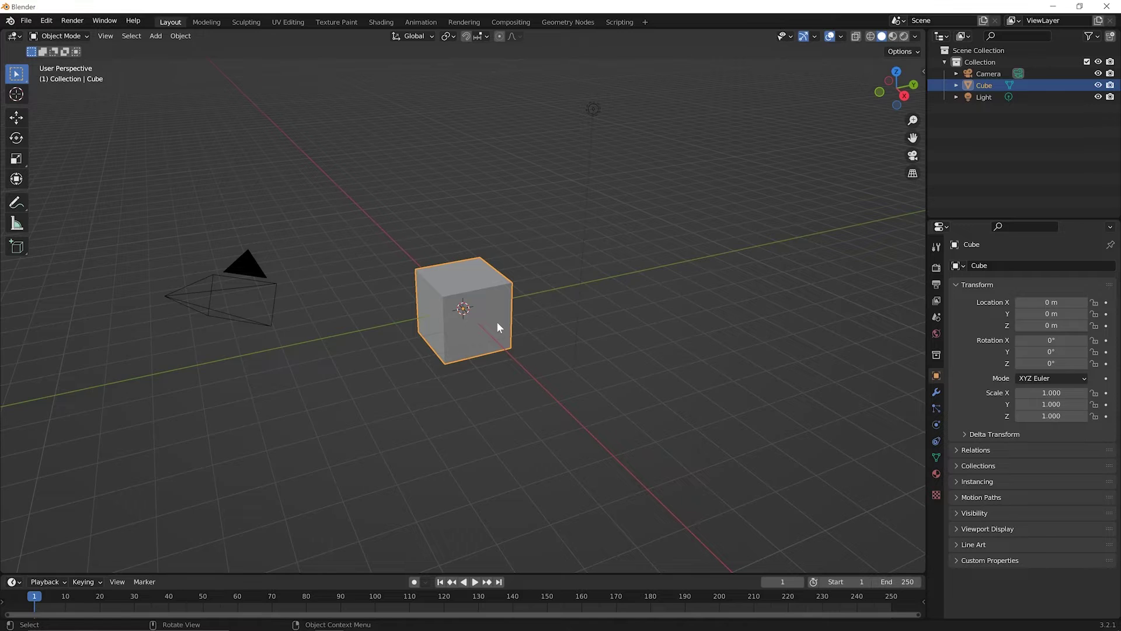
Step: Enter Edit Mode on the default cube and deselect all of its geometry
{"action": "key", "text": "Tab"}
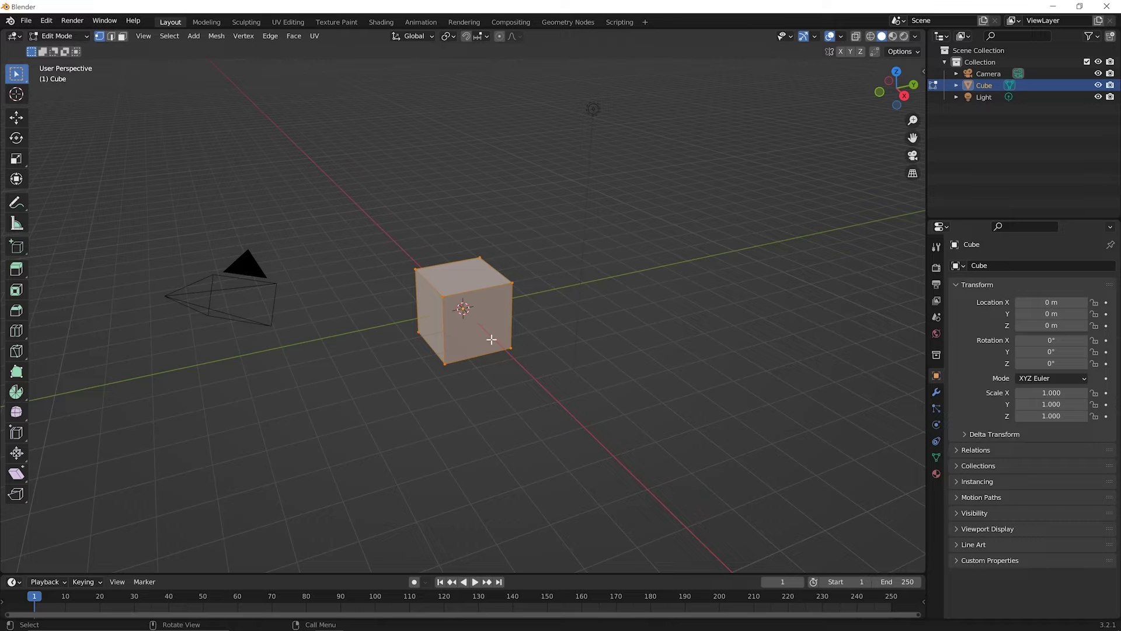
{"action": "scroll", "coordinate": [457, 340], "scroll_direction": "up", "scroll_amount": 4}
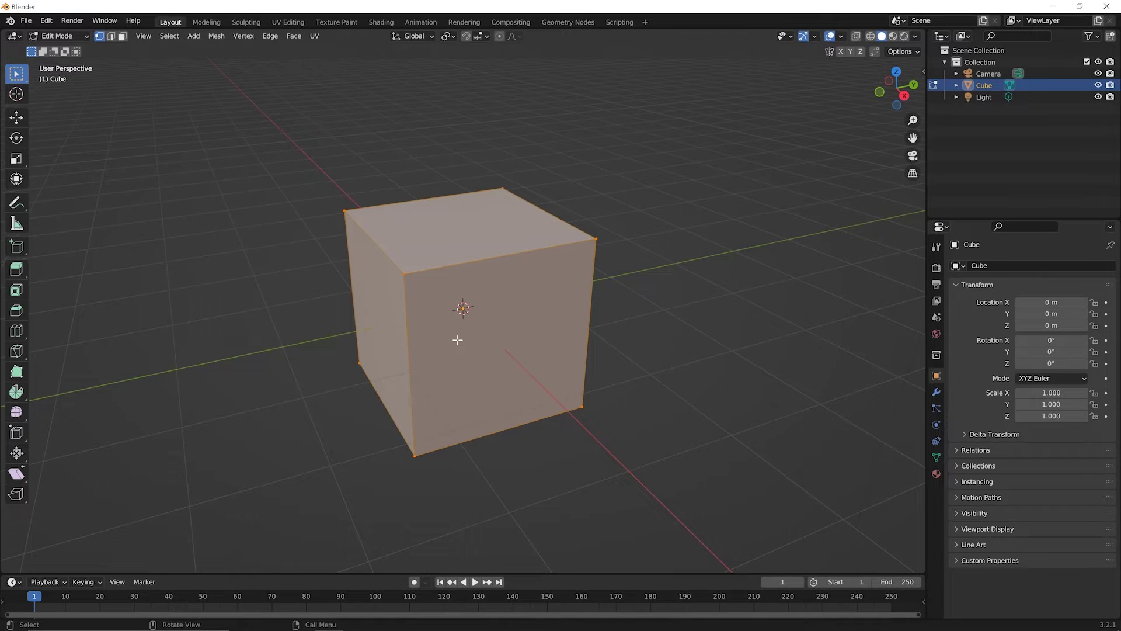
{"action": "key", "text": "alt+a"}
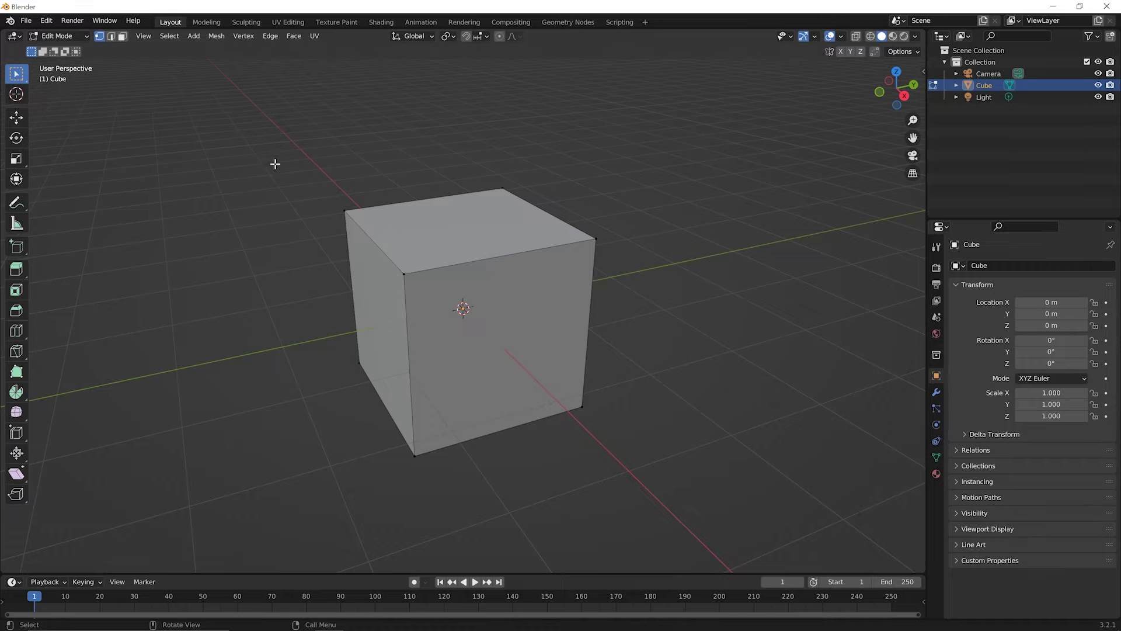
Step: Try to subdivide the single upper corner vertex nearest the viewer on the cube
{"action": "left_click", "coordinate": [404, 274]}
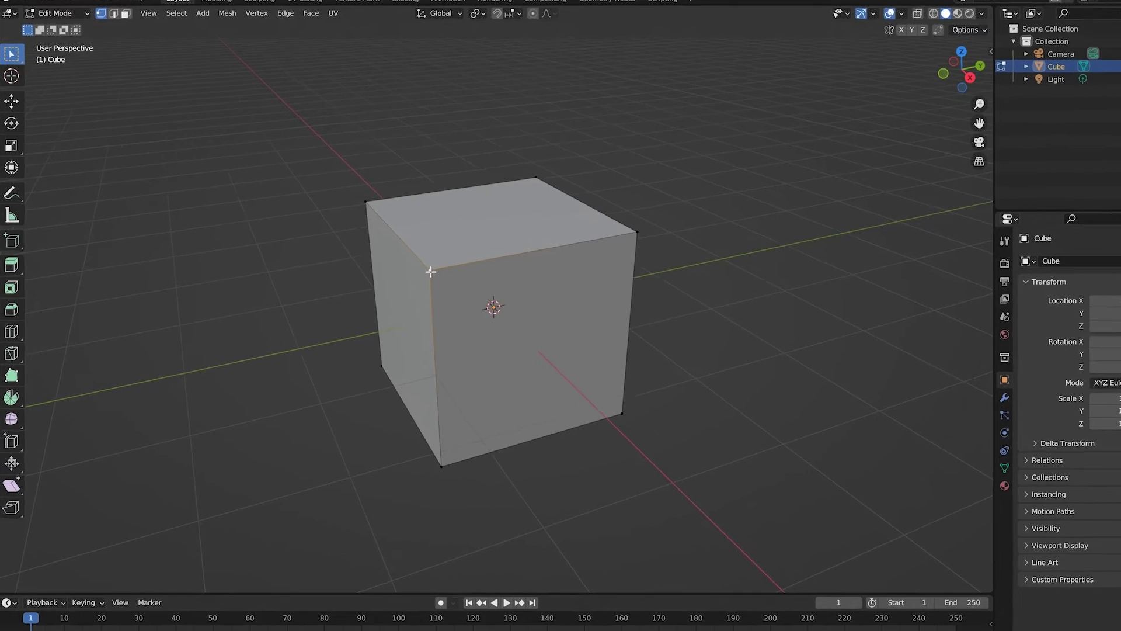
{"action": "right_click", "coordinate": [430, 271]}
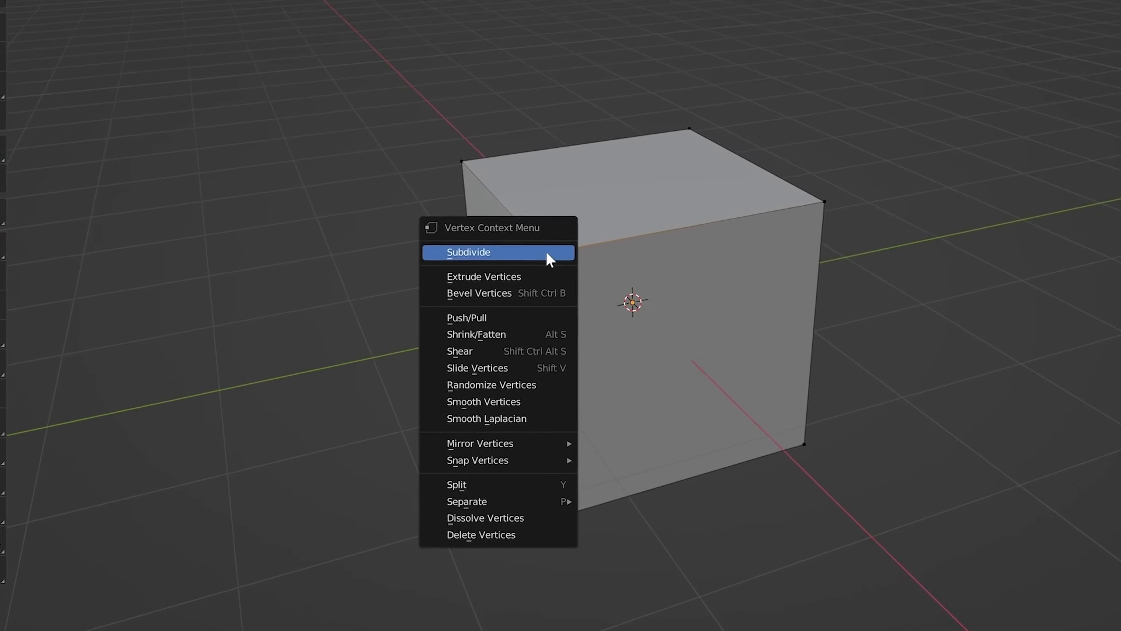
{"action": "left_click", "coordinate": [513, 251]}
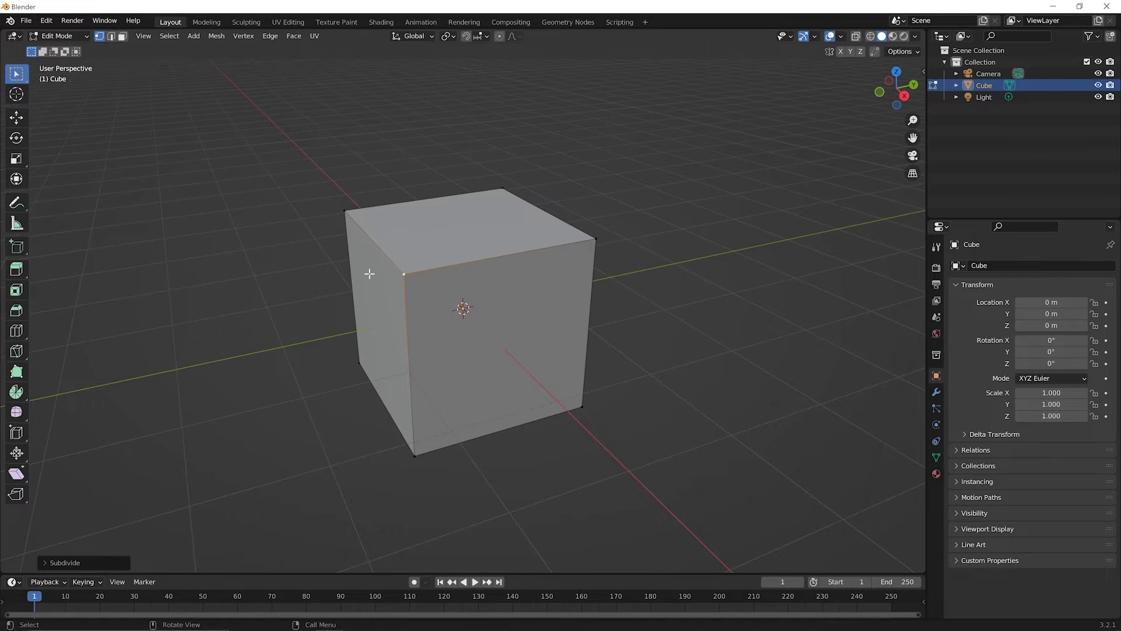
Step: Subdivide the upper edge of the cube's front face in edge select mode
{"action": "key", "text": "2"}
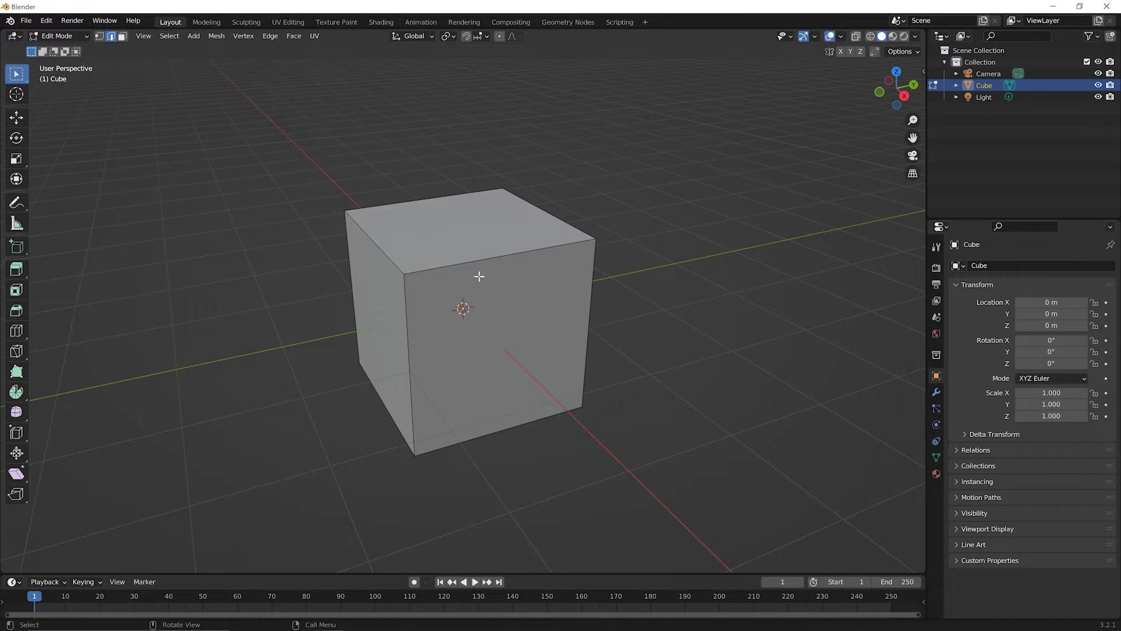
{"action": "left_click", "coordinate": [492, 257]}
{"action": "right_click", "coordinate": [494, 258]}
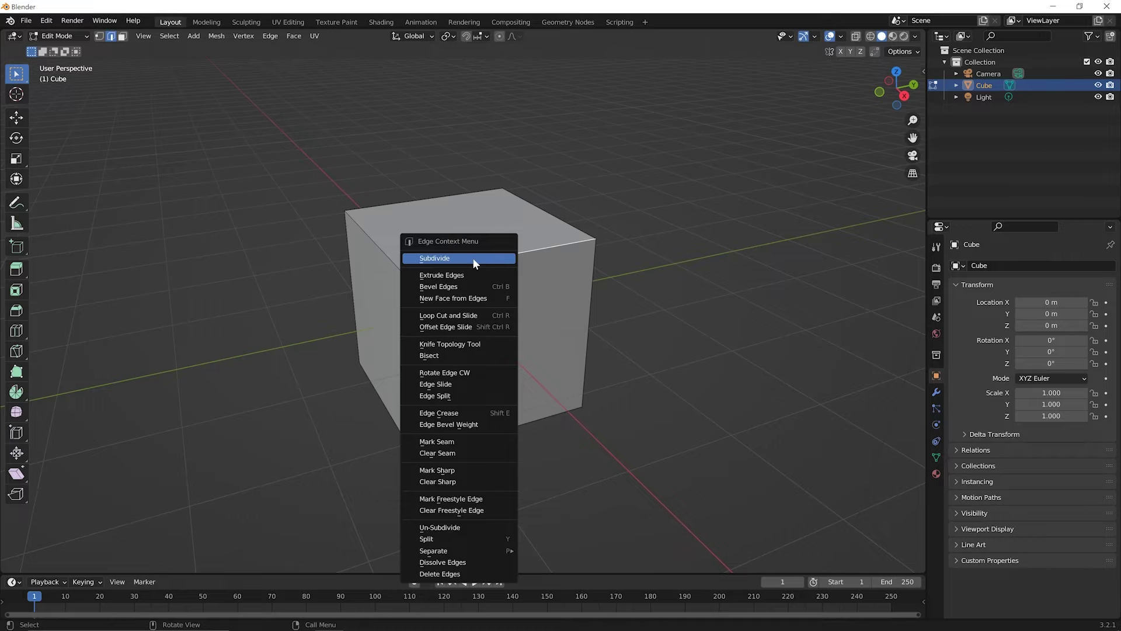
{"action": "left_click", "coordinate": [472, 260]}
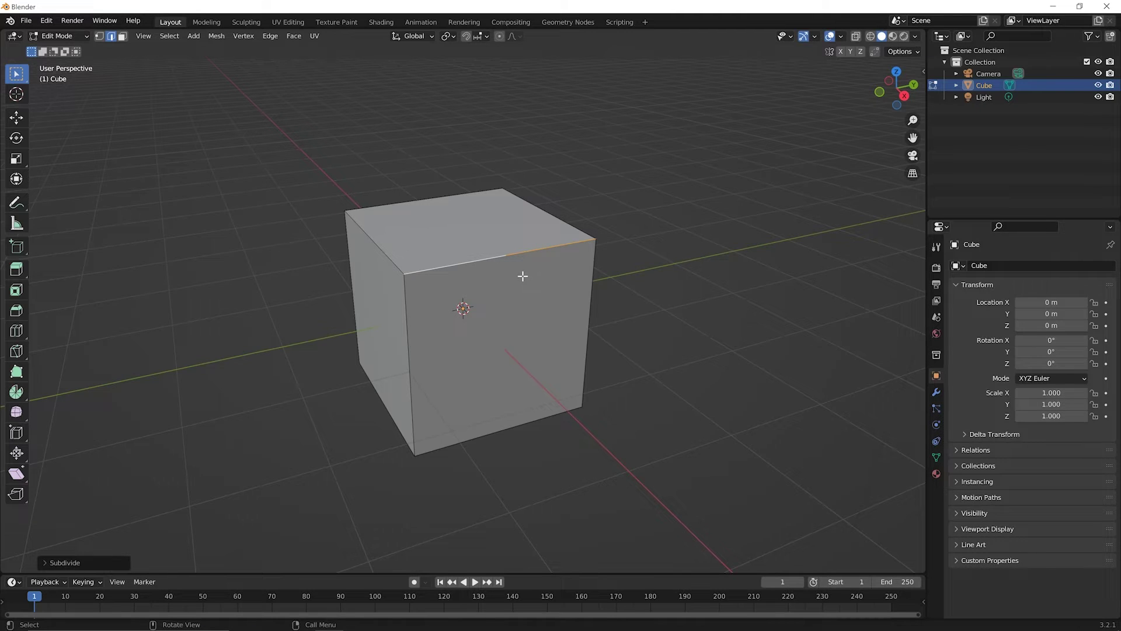
Step: Try moving the midpoint vertex of the front face's upper edge in vertex select mode, and cancel the move
{"action": "key", "text": "1"}
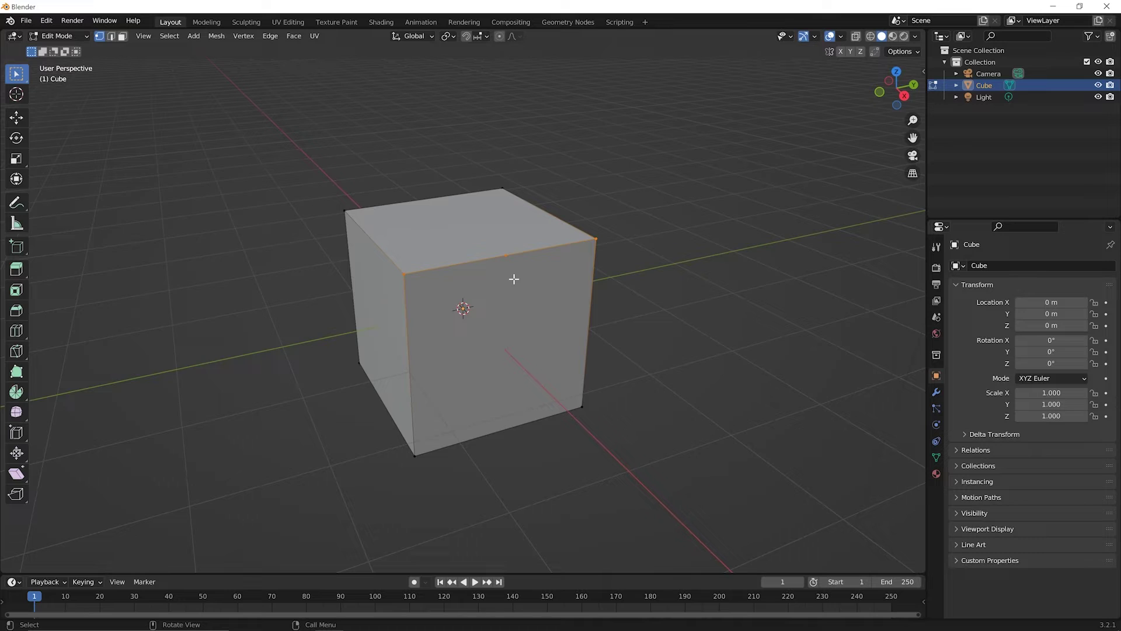
{"action": "left_click", "coordinate": [544, 167]}
{"action": "left_click", "coordinate": [505, 256]}
{"action": "key", "text": "g"}
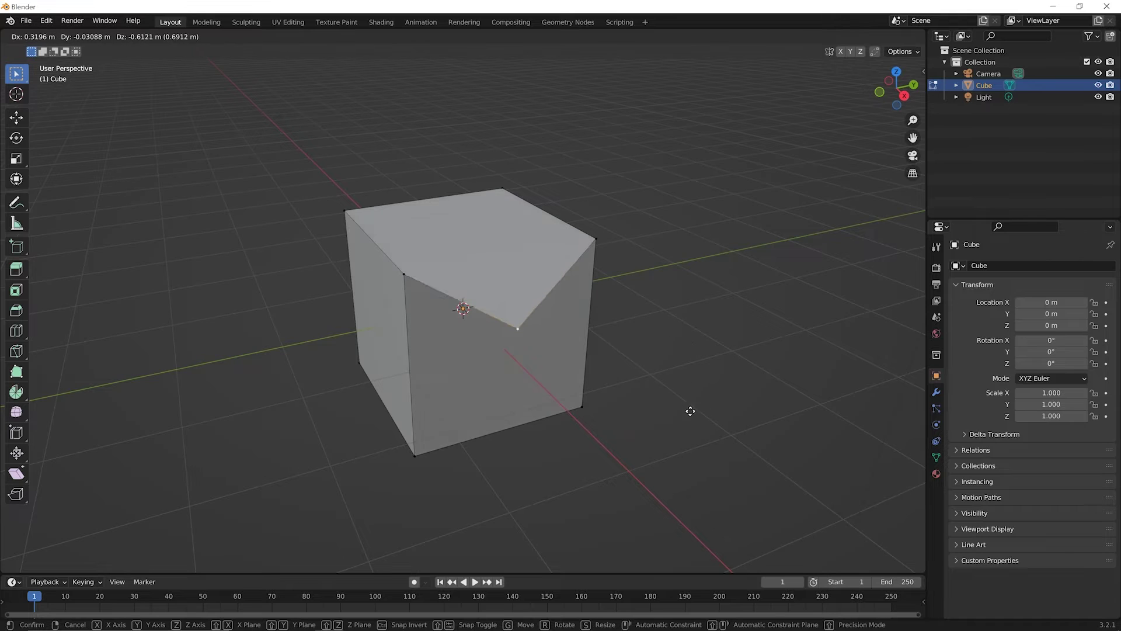
{"action": "right_click", "coordinate": [683, 399]}
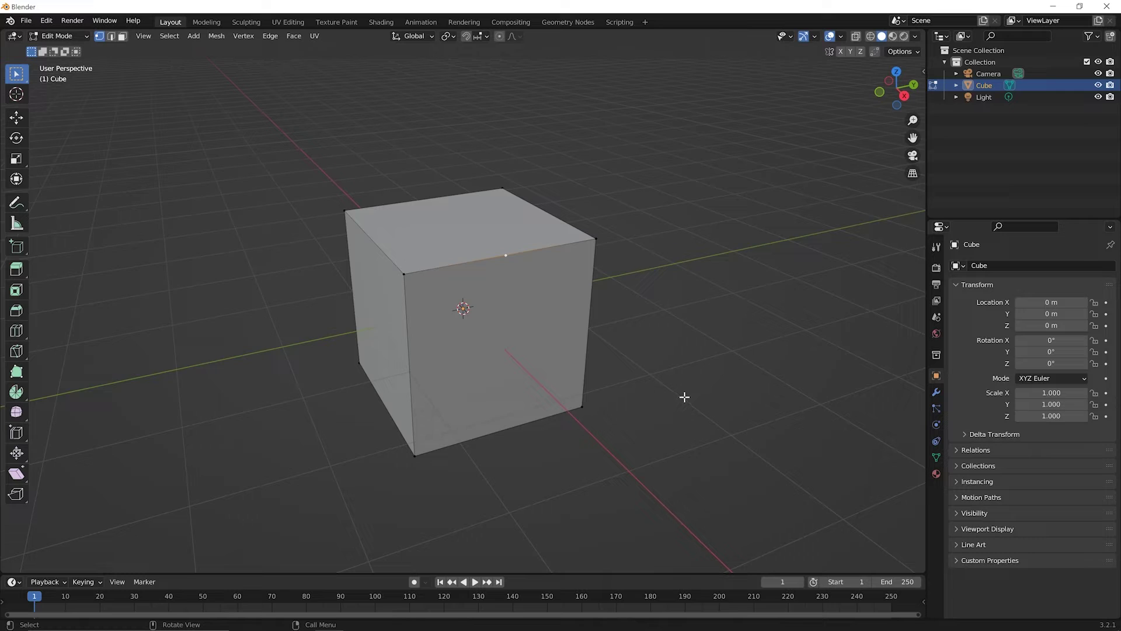
Step: Undo the vertex selection and the subdivision of the front face's upper edge
{"action": "key", "text": "ctrl"}
{"action": "key", "text": "ctrl"}
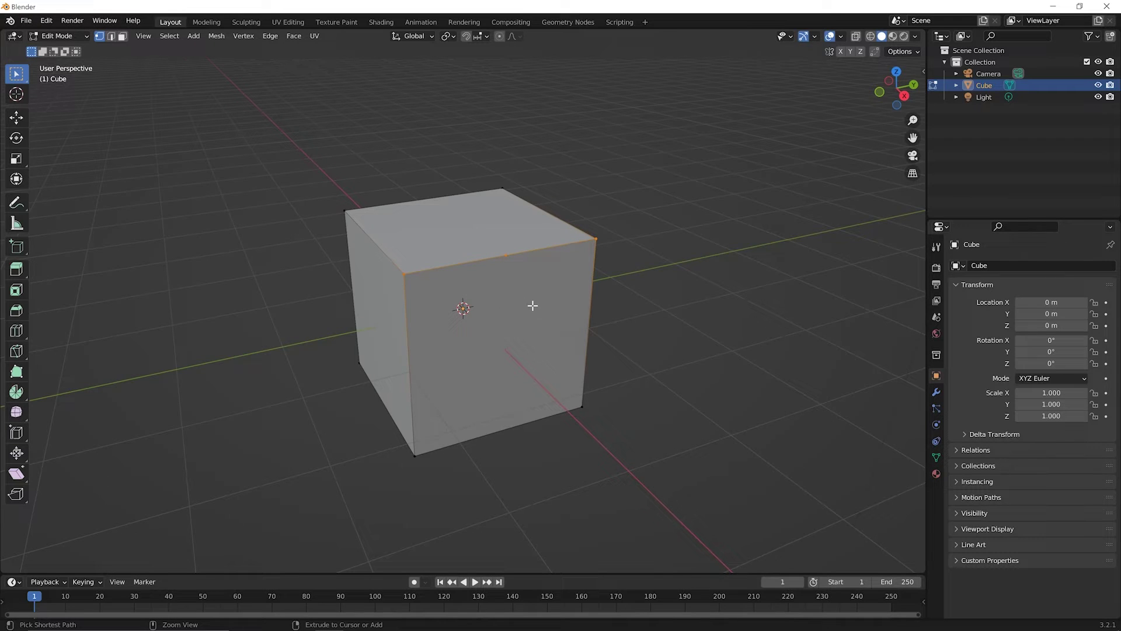
{"action": "key", "text": "2"}
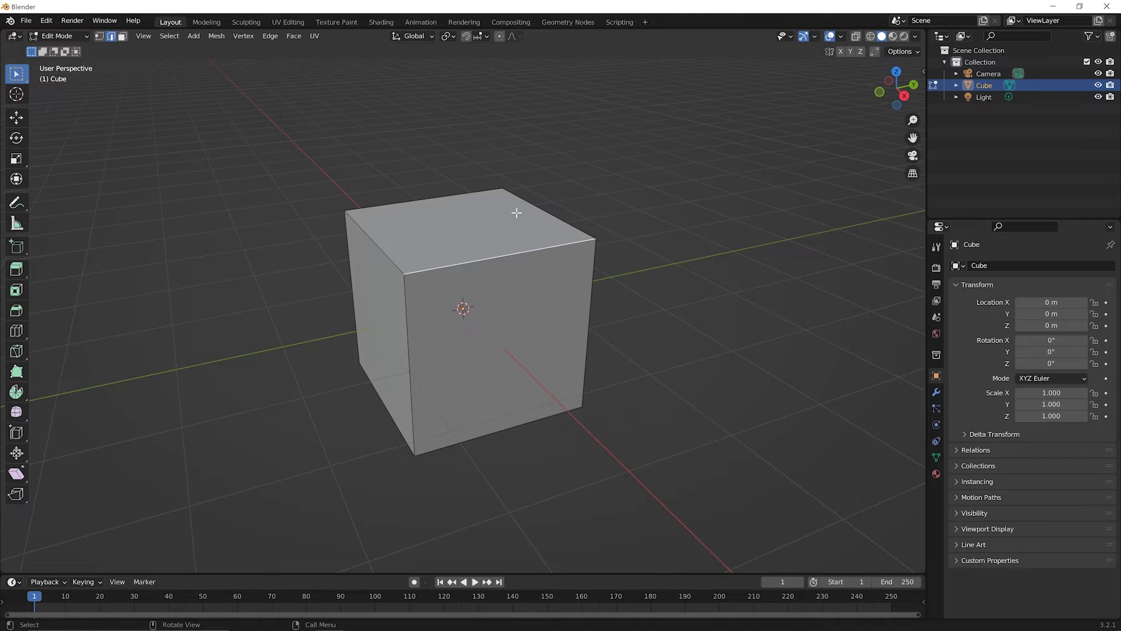
Step: Subdivide the cube's front face in face select mode
{"action": "key", "text": "3"}
{"action": "left_click", "coordinate": [524, 332]}
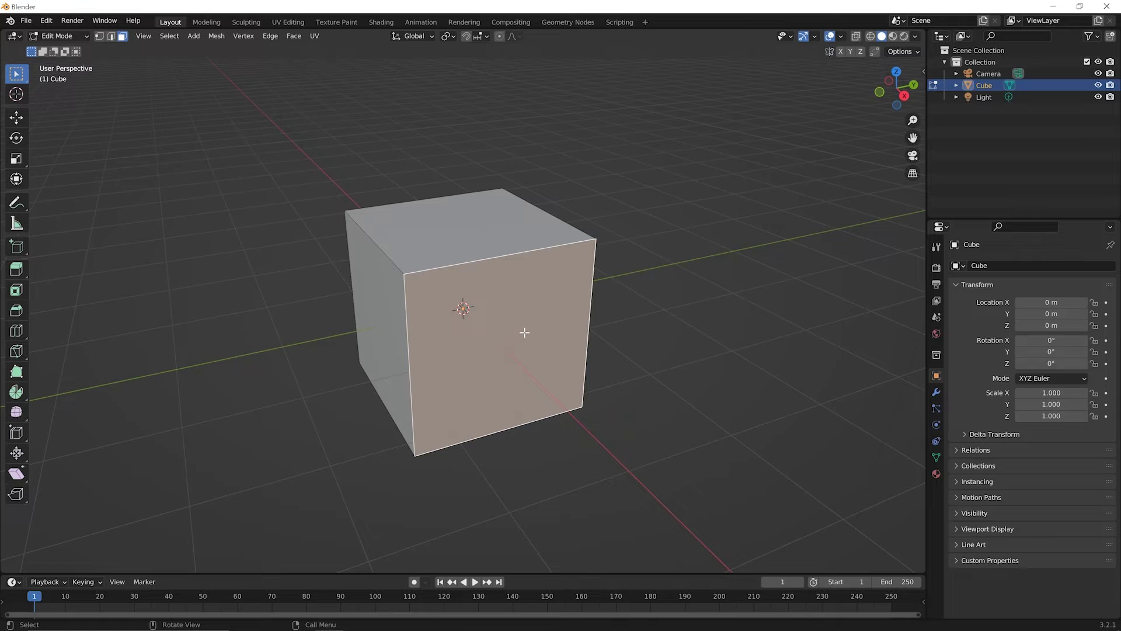
{"action": "right_click", "coordinate": [523, 332]}
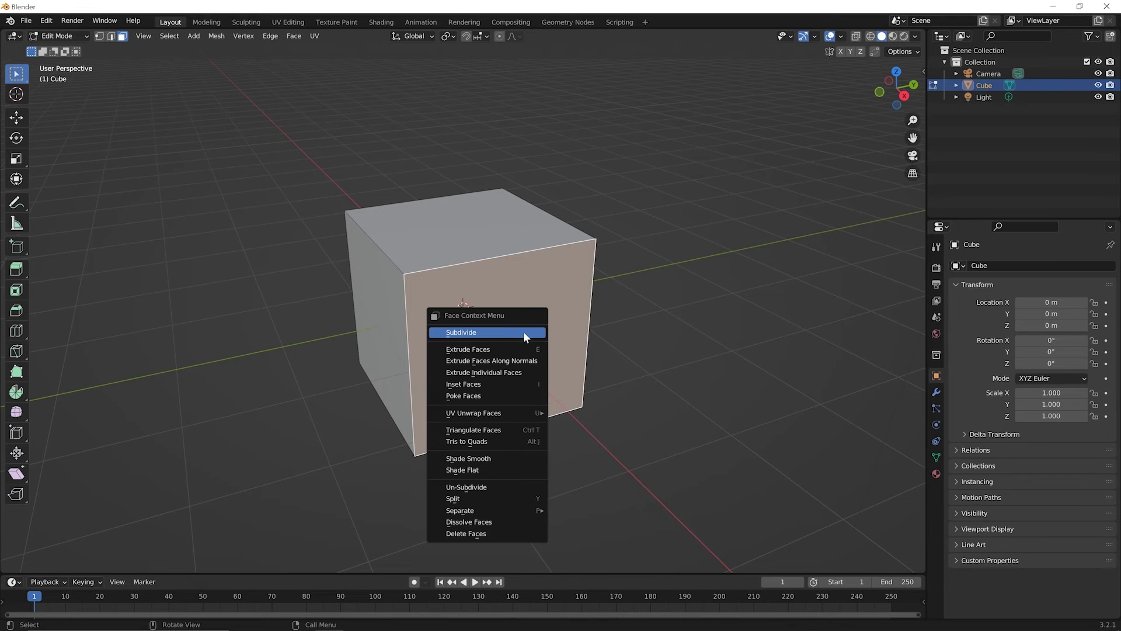
{"action": "left_click", "coordinate": [523, 331]}
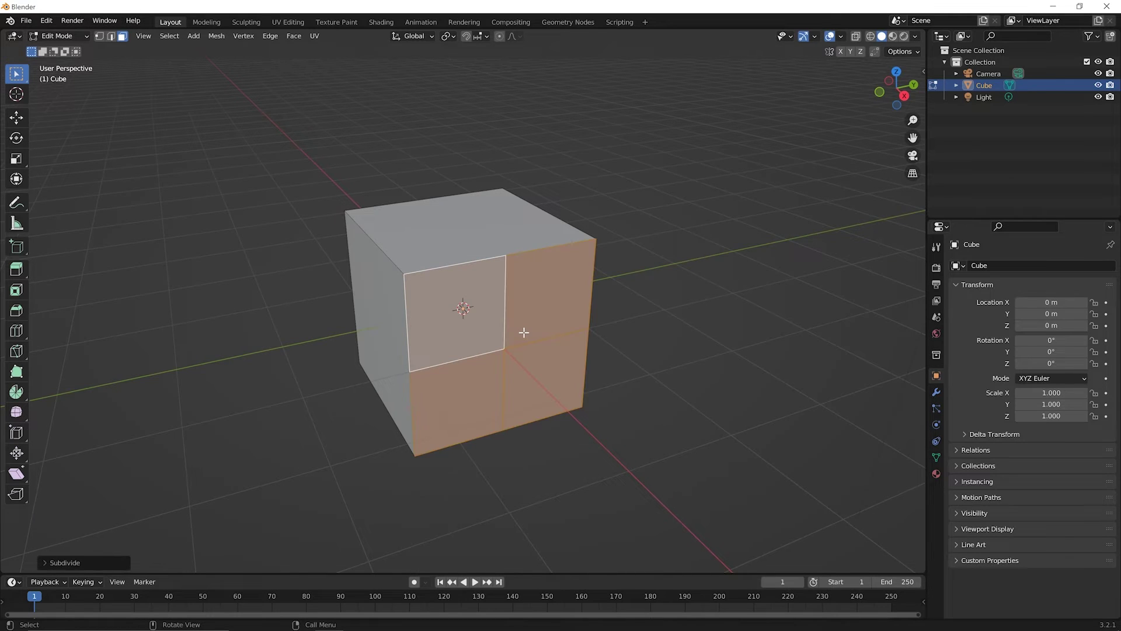
Step: Select each of the four smaller faces on the cube's front side in turn to examine the subdivision
{"action": "left_click", "coordinate": [536, 299]}
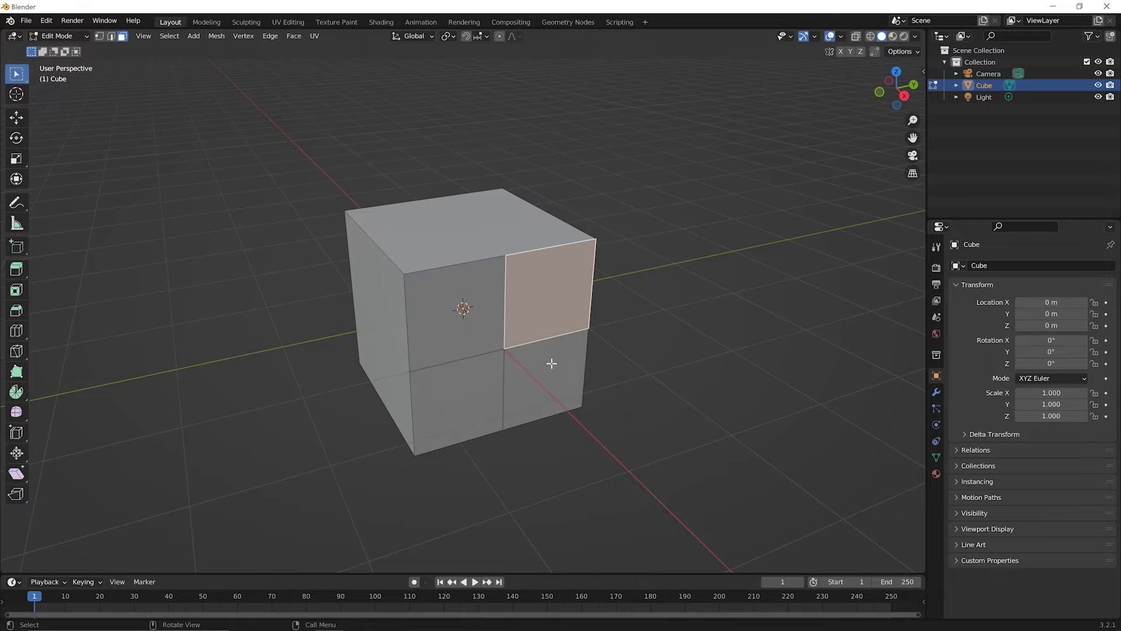
{"action": "left_click", "coordinate": [552, 366]}
{"action": "left_click", "coordinate": [474, 390]}
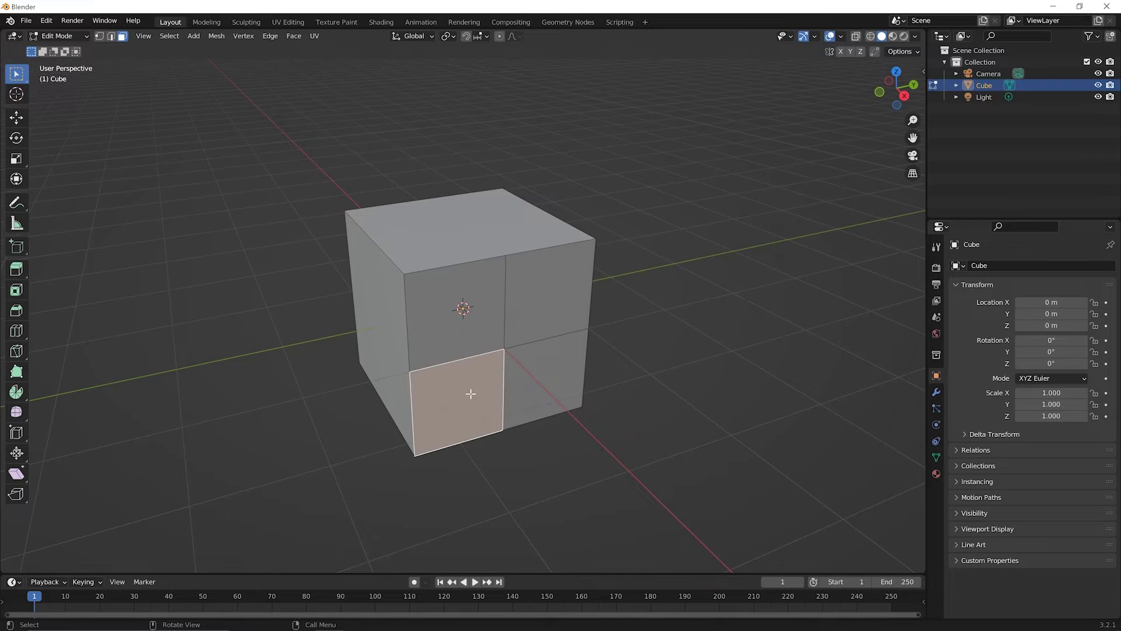
{"action": "left_click", "coordinate": [440, 339]}
{"action": "left_click", "coordinate": [537, 335]}
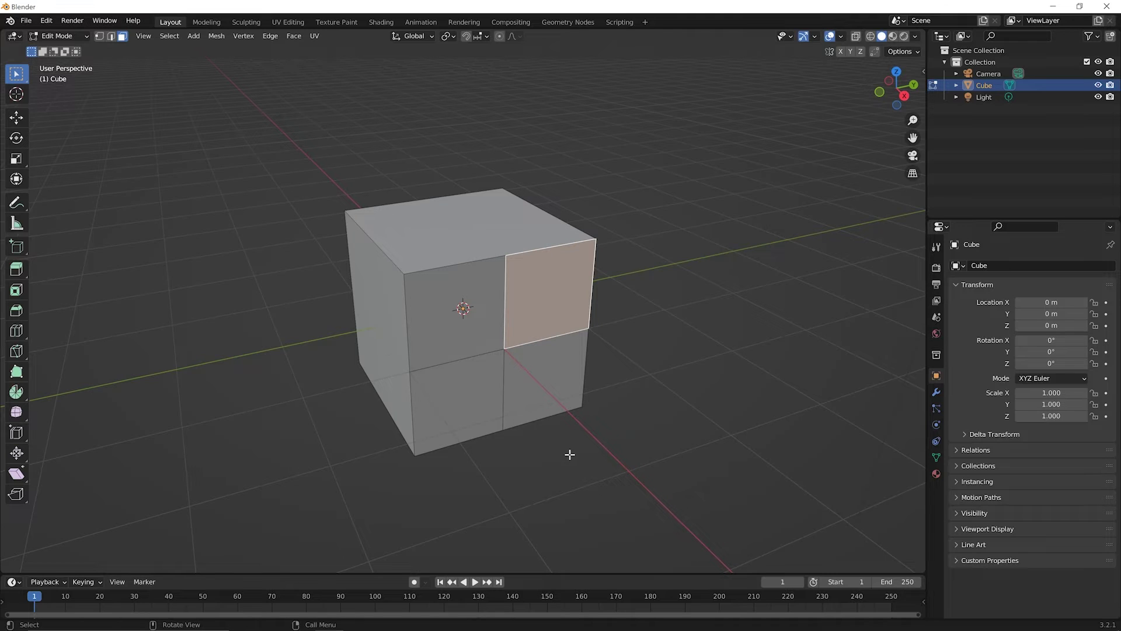
{"action": "left_click", "coordinate": [460, 322]}
{"action": "left_click", "coordinate": [525, 313]}
{"action": "left_click", "coordinate": [550, 390]}
{"action": "left_click", "coordinate": [473, 388]}
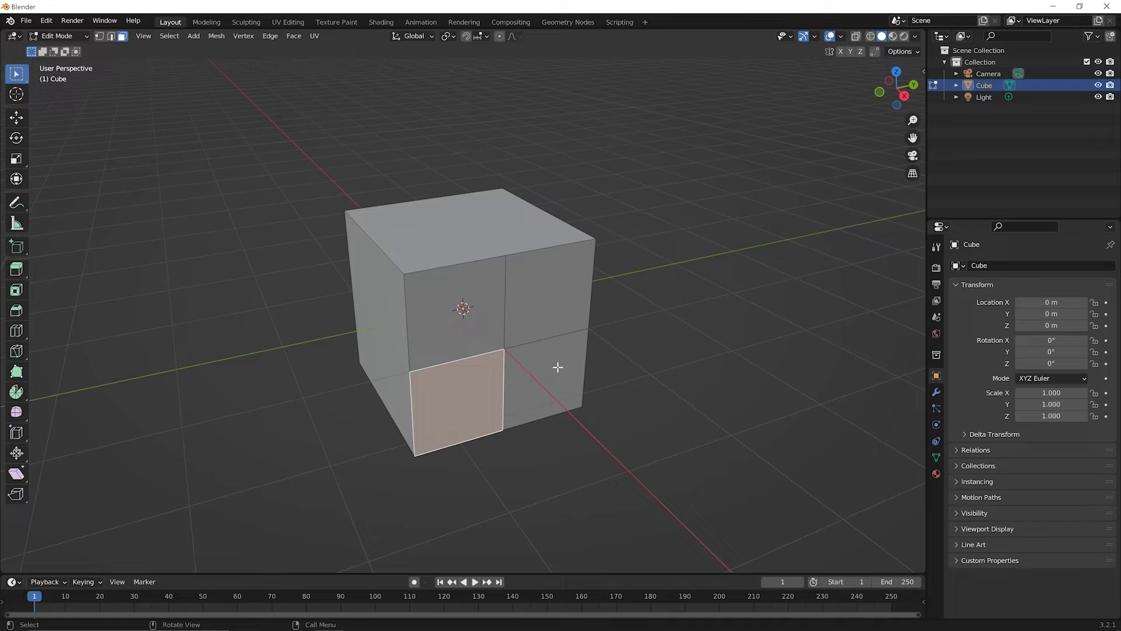
Step: Move the center vertex of the front face toward its lower far corner in vertex select mode, inspect the shape and deselect it
{"action": "key", "text": "1"}
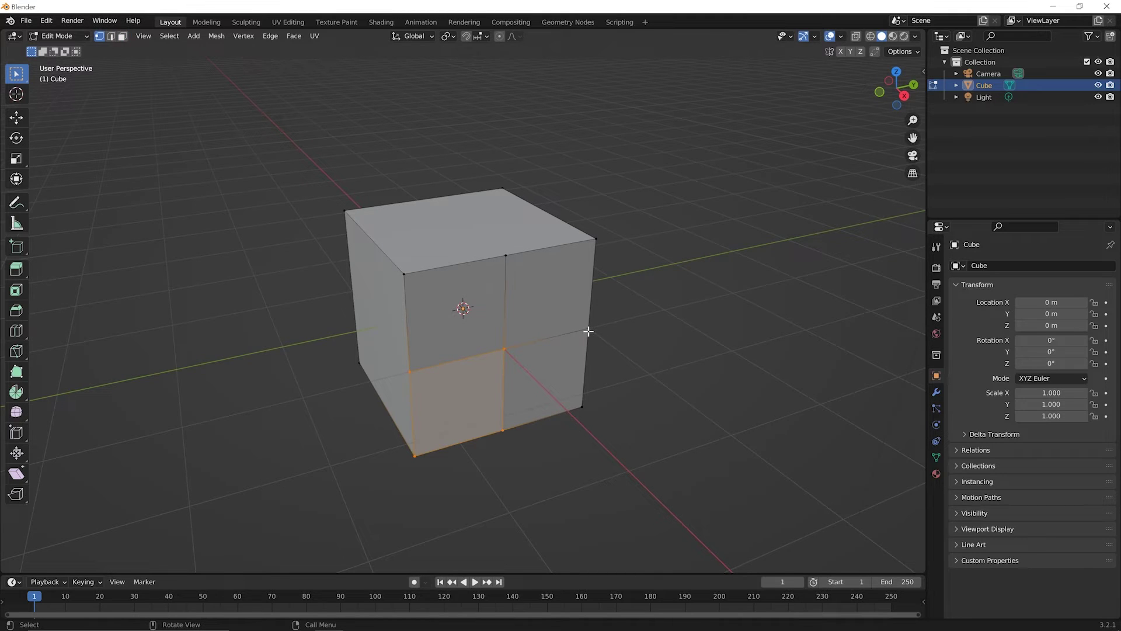
{"action": "left_click", "coordinate": [503, 348]}
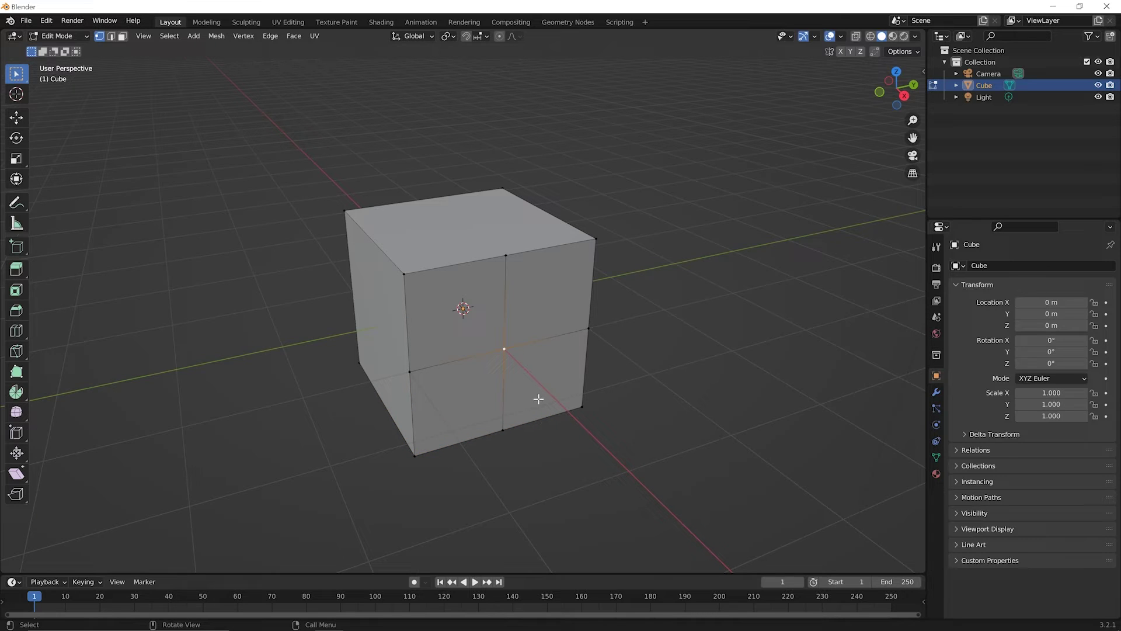
{"action": "key", "text": "g"}
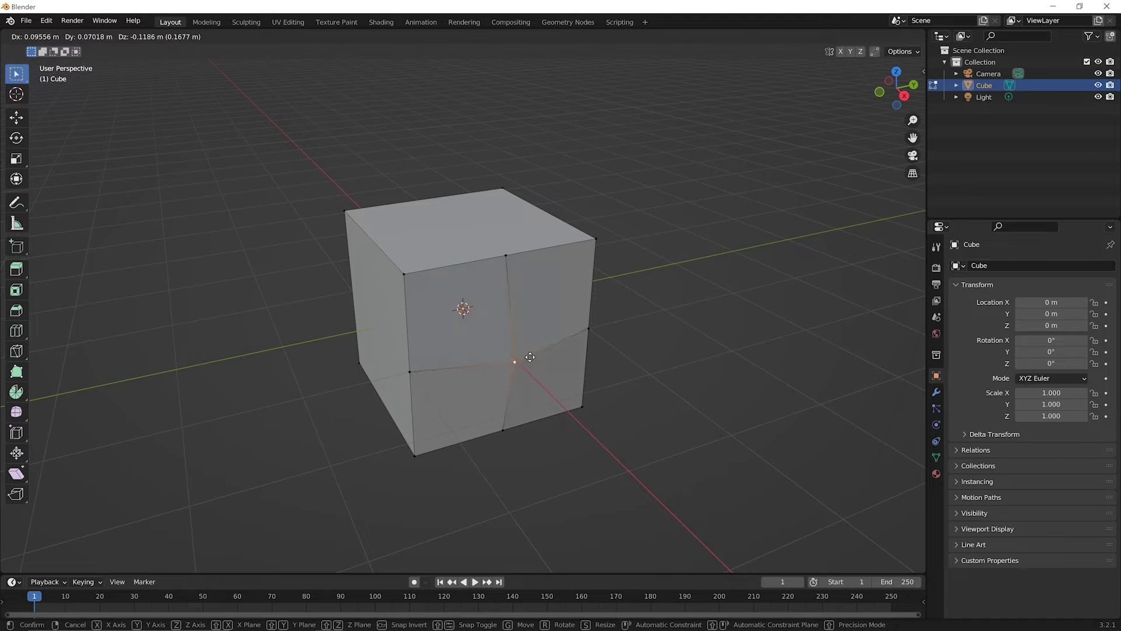
{"action": "left_click", "coordinate": [578, 402]}
{"action": "mouse_move", "coordinate": [554, 382]}
{"action": "middle_mouse_down"}
{"action": "mouse_move", "coordinate": [555, 284]}
{"action": "mouse_move", "coordinate": [421, 380]}
{"action": "mouse_move", "coordinate": [380, 318]}
{"action": "mouse_move", "coordinate": [553, 395]}
{"action": "middle_mouse_up"}
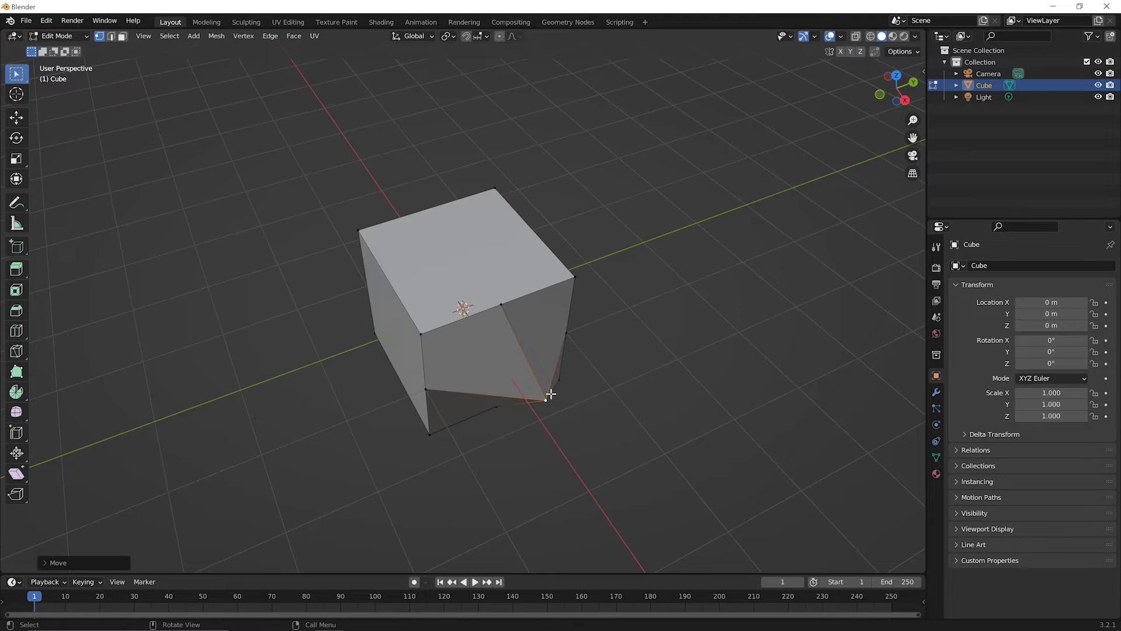
{"action": "mouse_move", "coordinate": [572, 419]}
{"action": "middle_mouse_down"}
{"action": "mouse_move", "coordinate": [555, 397]}
{"action": "mouse_move", "coordinate": [573, 401]}
{"action": "middle_mouse_up"}
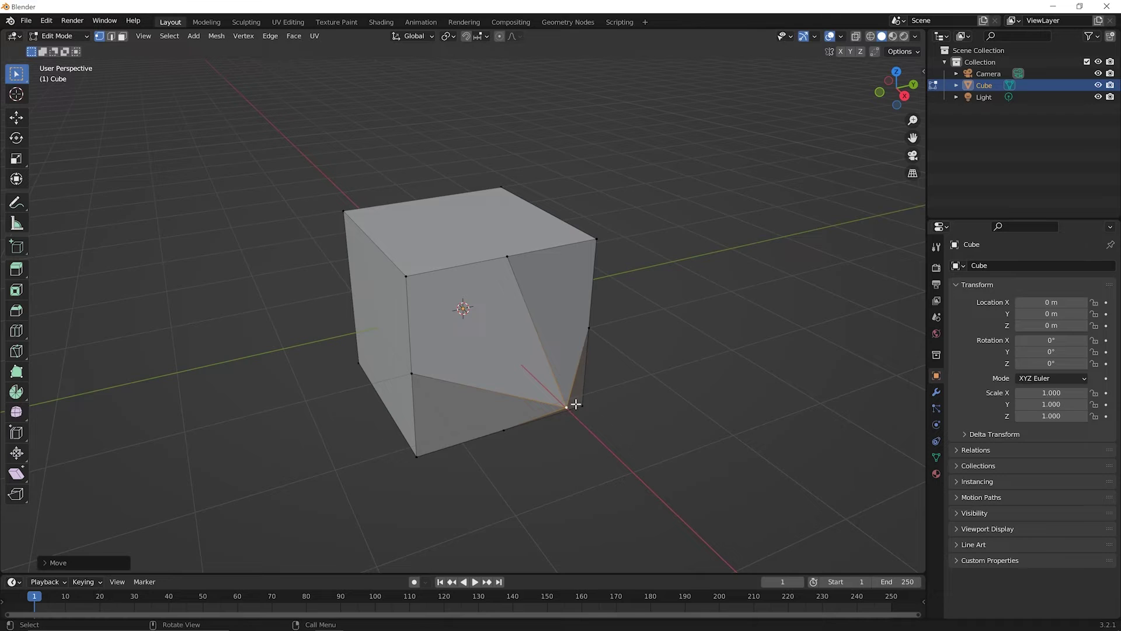
{"action": "middle_click_drag", "start_coordinate": [449, 289], "coordinate": [445, 312]}
{"action": "left_click", "coordinate": [526, 358]}
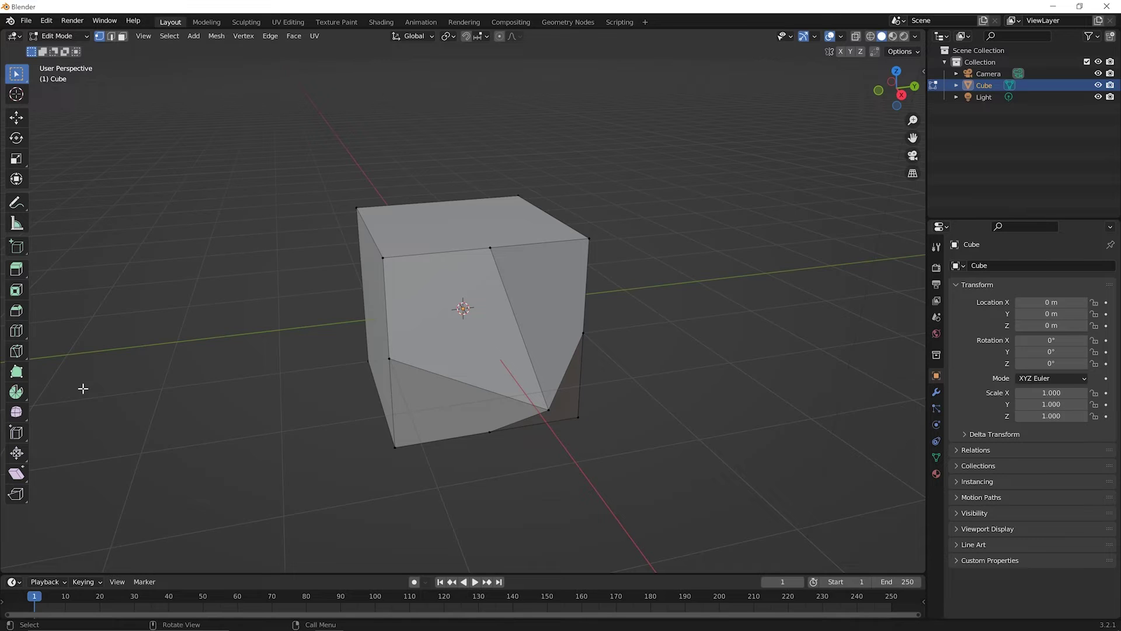
Step: Undo the center vertex move and the front face subdivision
{"action": "key", "text": "ctrl"}
{"action": "key", "text": "ctrl+z"}
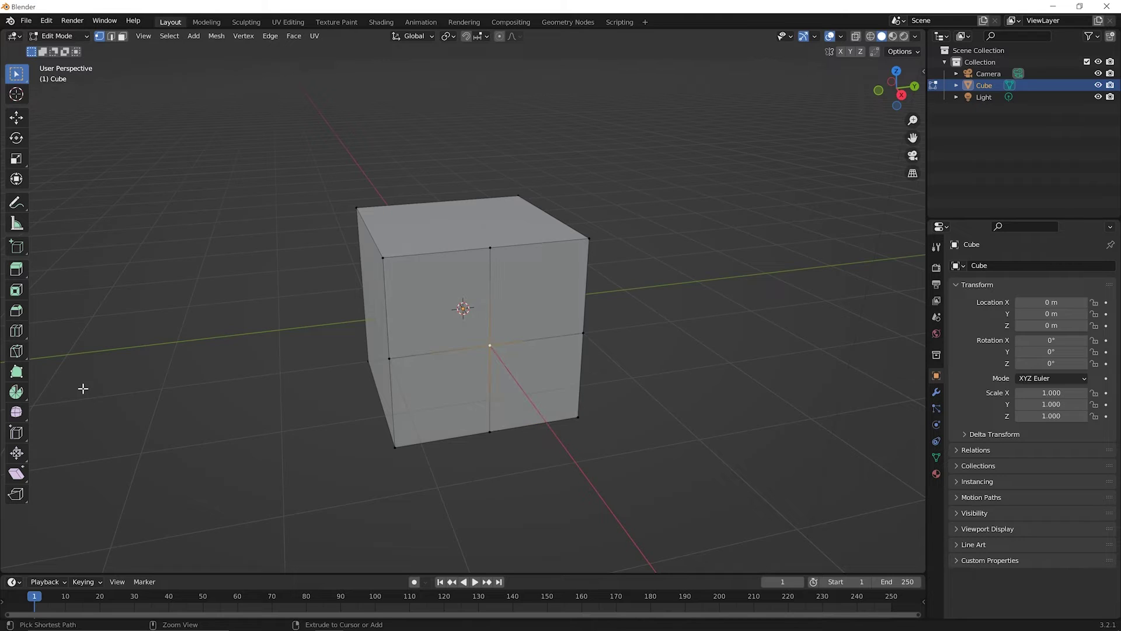
{"action": "key", "text": "ctrl+z"}
{"action": "key", "text": "3"}
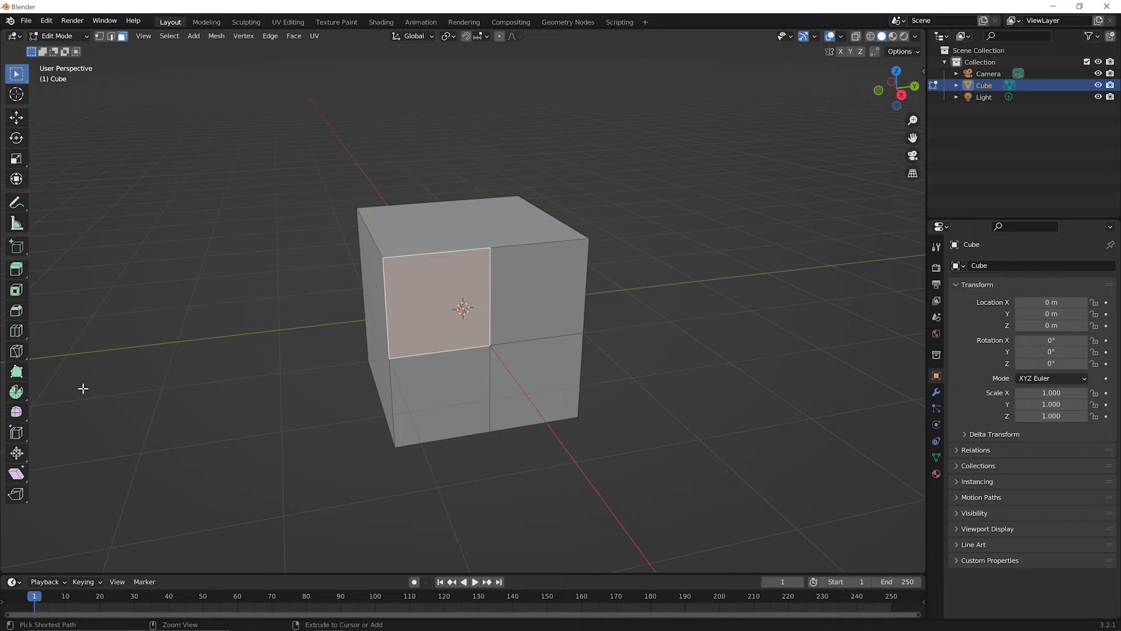
{"action": "key", "text": "ctrl+z"}
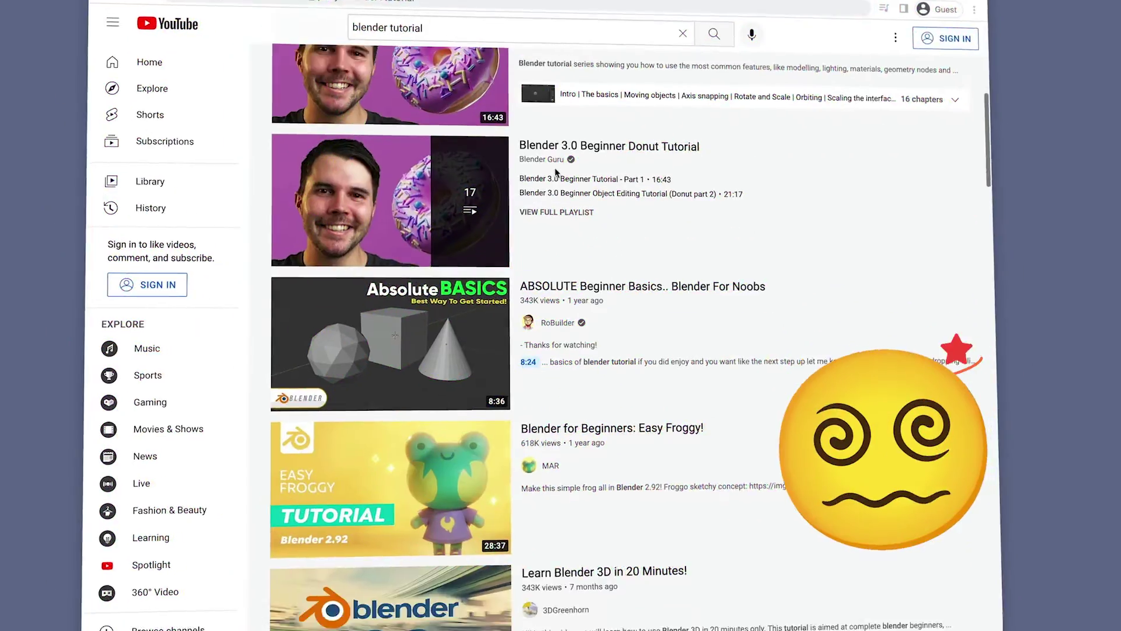
{"action": "scroll", "coordinate": [556, 165], "scroll_direction": "down", "scroll_amount": 7}
{"action": "scroll", "coordinate": [556, 165], "scroll_direction": "down", "scroll_amount": 4}
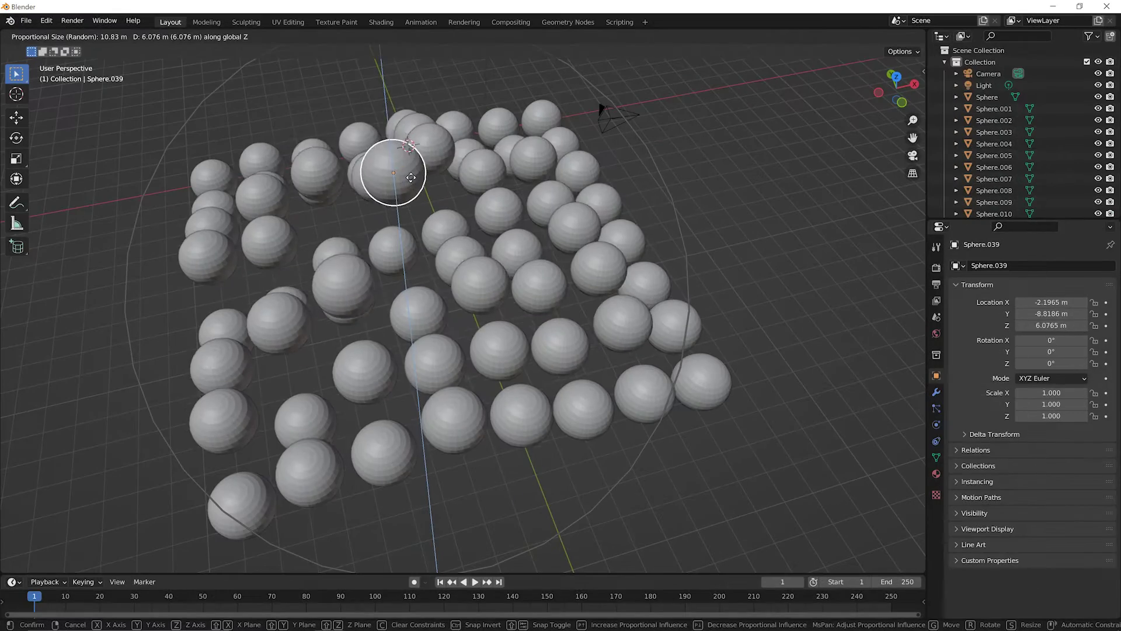
{"action": "left_click_drag", "start_coordinate": [433, 184], "coordinate": [433, 152]}
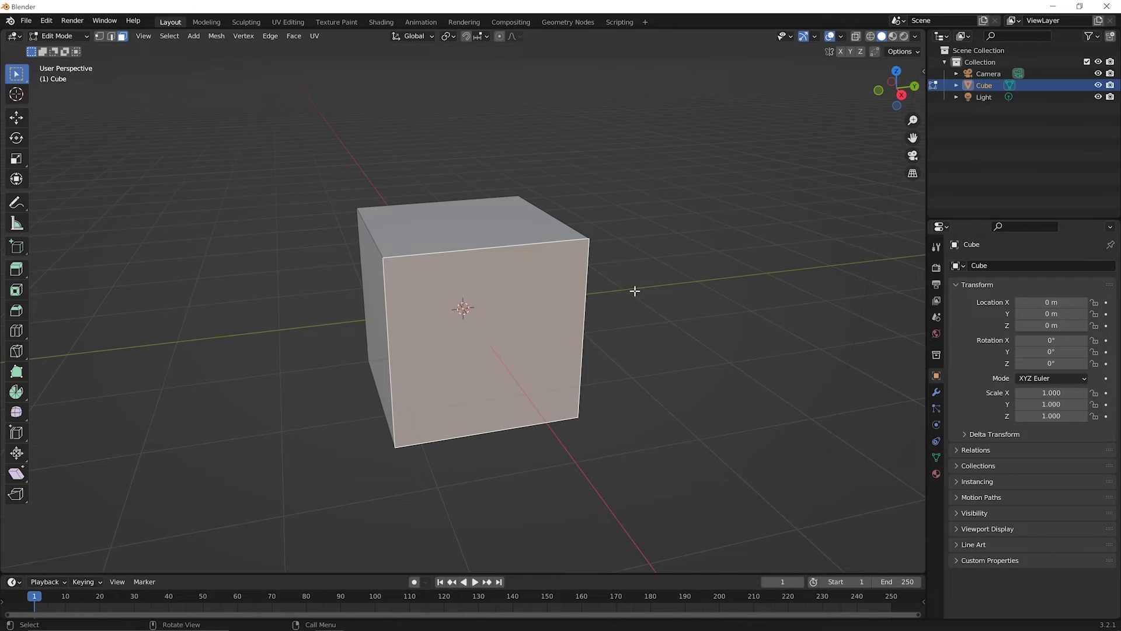
Step: Subdivide the upper and lower edges of the cube's front face in edge select mode
{"action": "scroll", "coordinate": [636, 292], "scroll_direction": "down", "scroll_amount": 2}
{"action": "key", "text": "2"}
{"action": "middle_click_drag", "start_coordinate": [613, 295], "coordinate": [642, 322]}
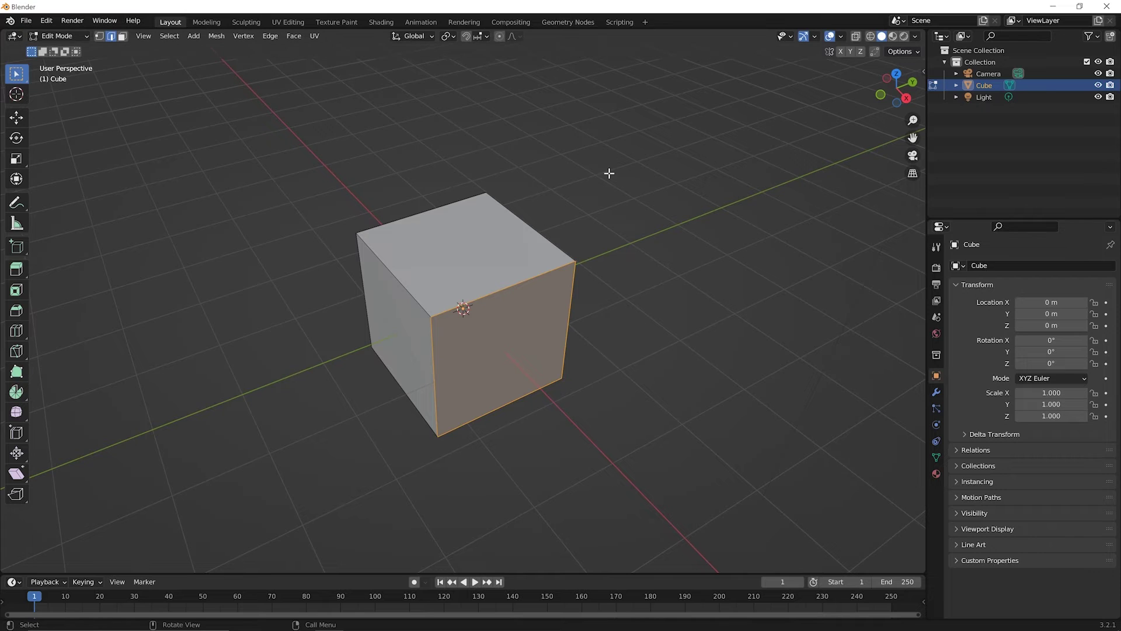
{"action": "key", "text": "alt+a"}
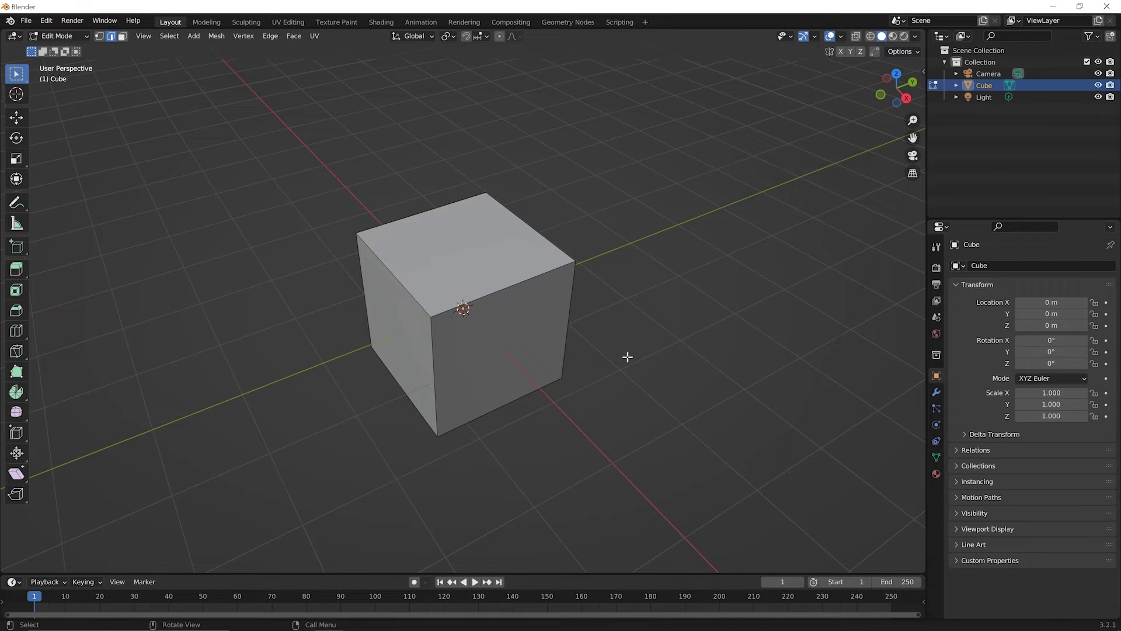
{"action": "left_click", "coordinate": [523, 283]}
{"action": "left_click", "coordinate": [527, 394], "text": "shift"}
{"action": "right_click", "coordinate": [528, 394]}
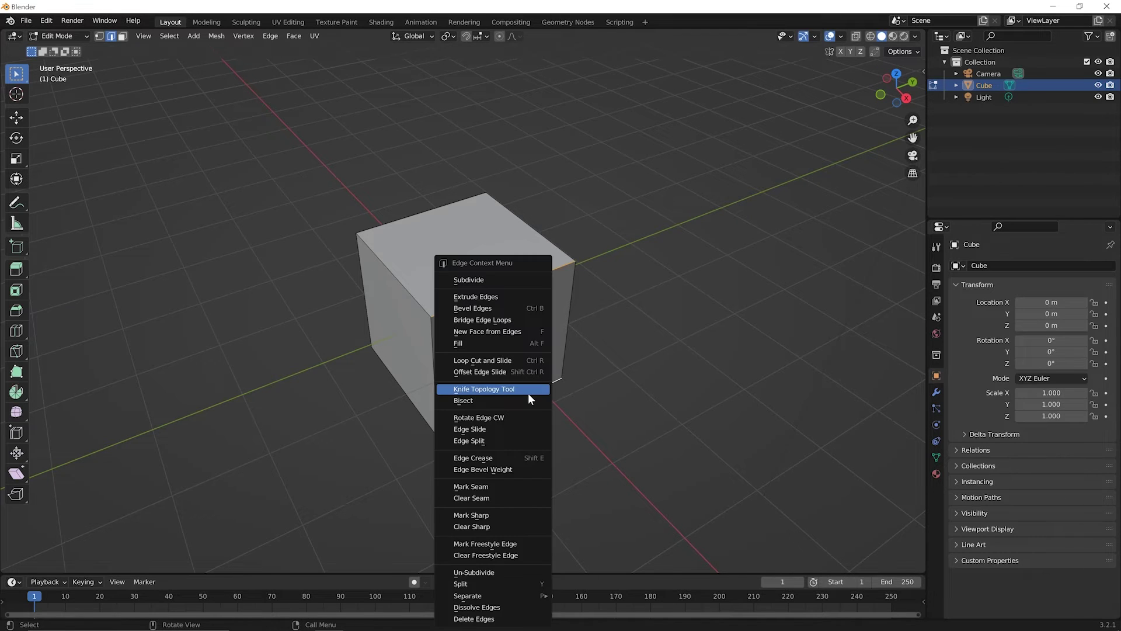
{"action": "left_click", "coordinate": [510, 283]}
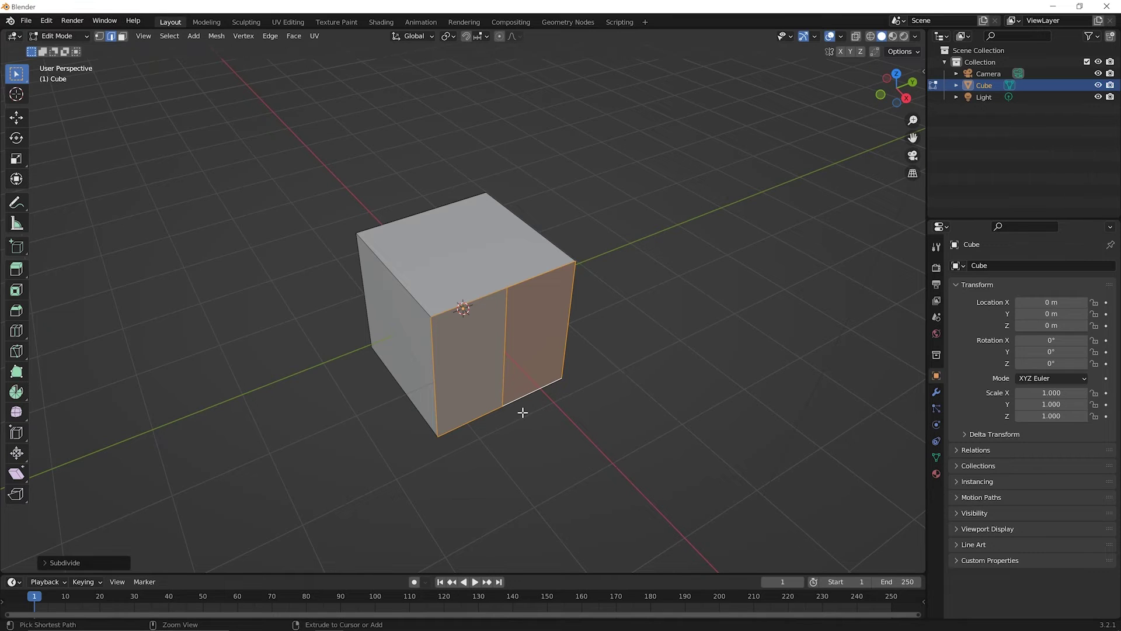
Step: Undo the two-edge subdivision, add the top face's rear edge to the selection and subdivide all three edges
{"action": "key", "text": "ctrl+z"}
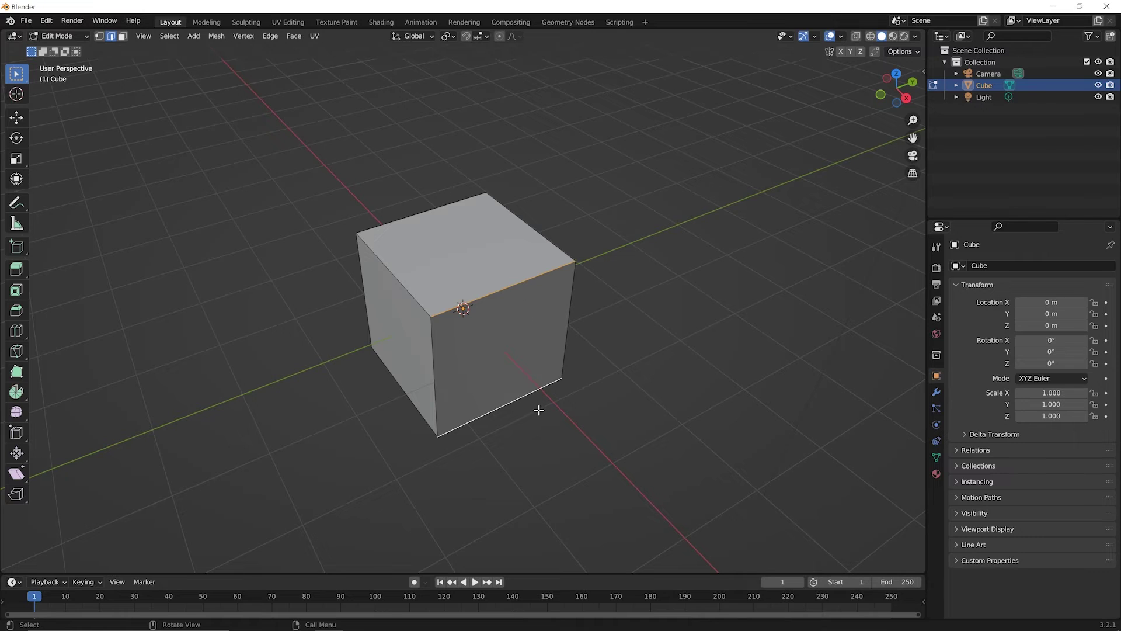
{"action": "key", "text": "shift"}
{"action": "left_click", "coordinate": [426, 211], "text": "shift"}
{"action": "right_click", "coordinate": [427, 210]}
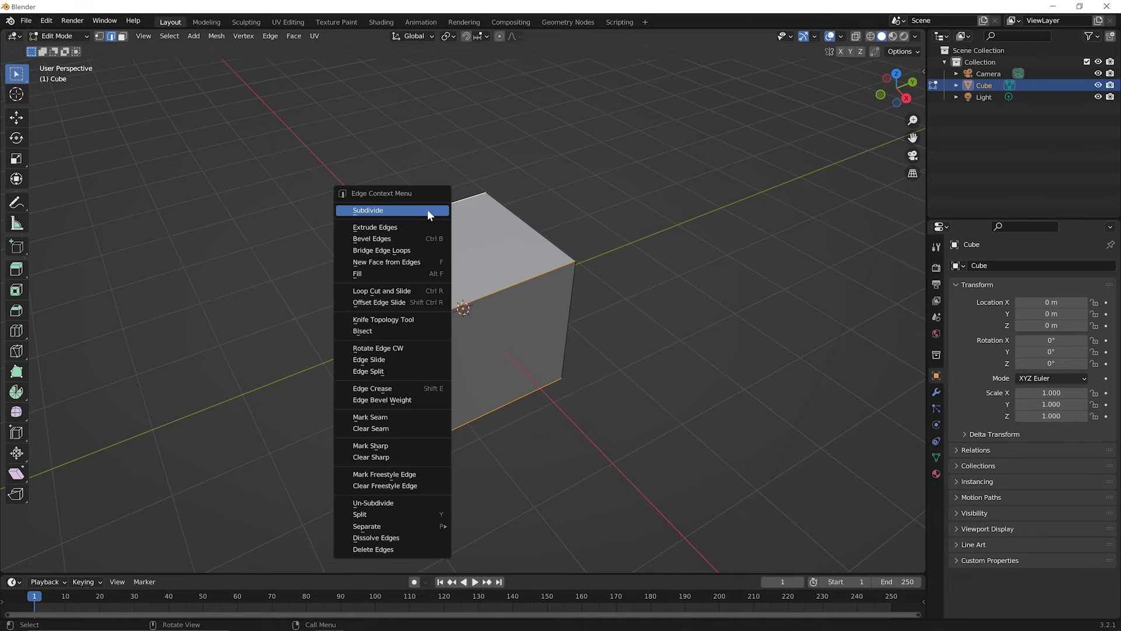
{"action": "left_click", "coordinate": [428, 212]}
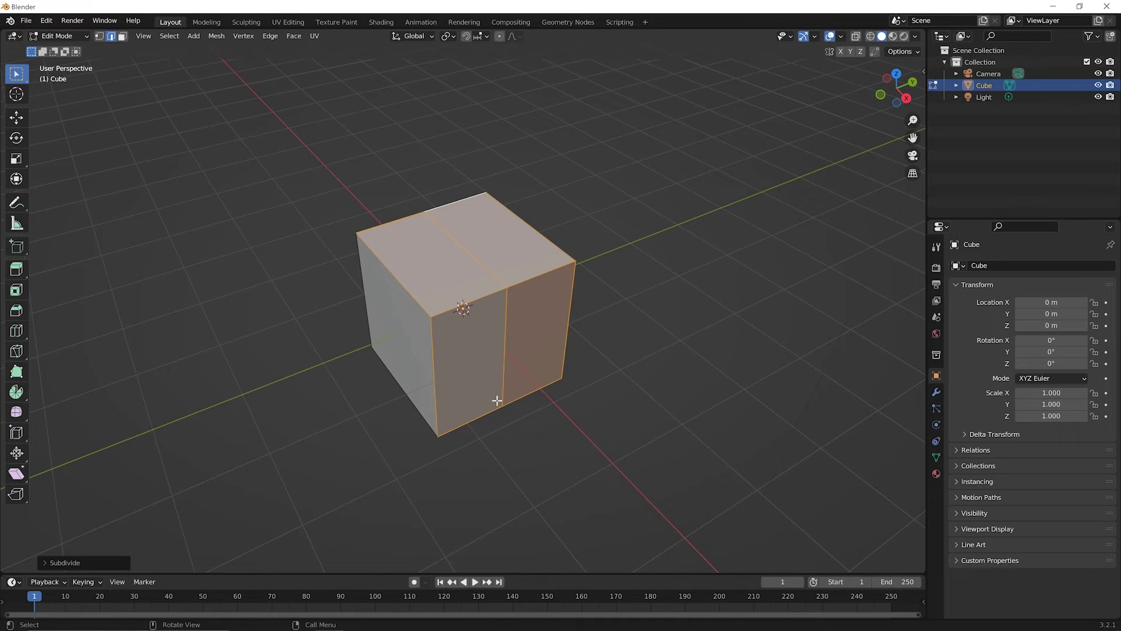
{"action": "middle_click_drag", "start_coordinate": [382, 288], "coordinate": [385, 313]}
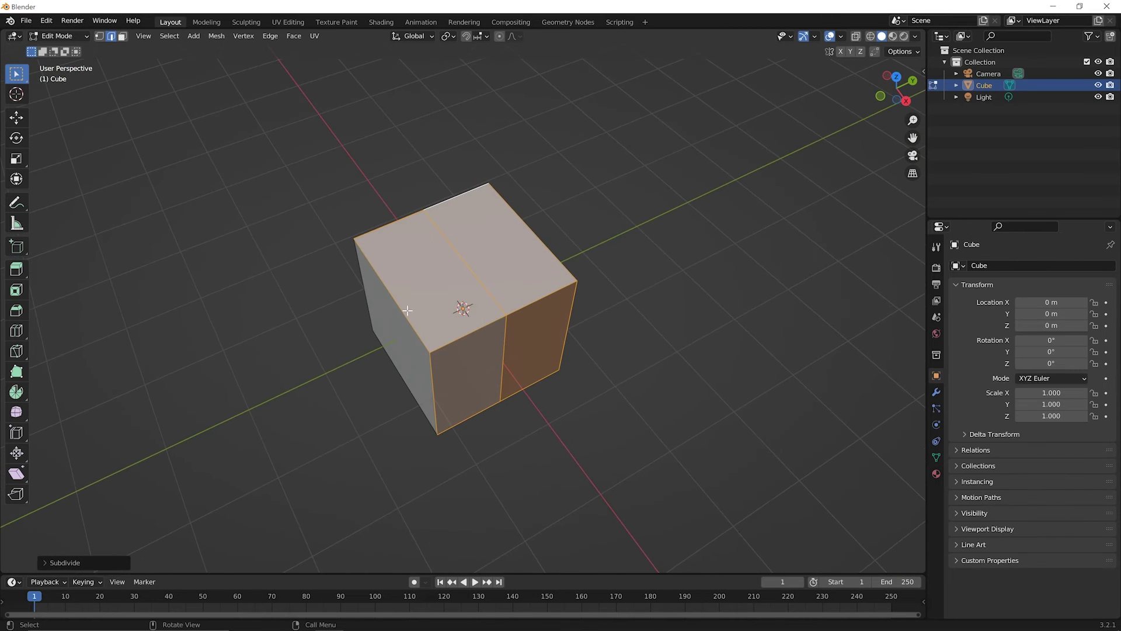
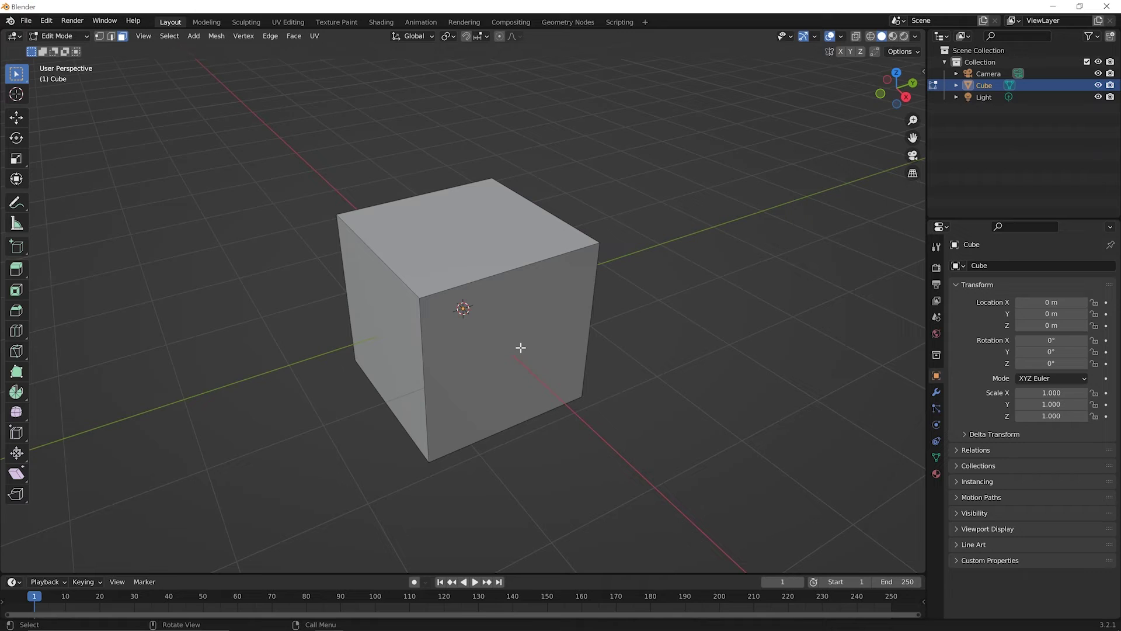
Step: Subdivide the cube's front and top faces together
{"action": "left_click", "coordinate": [521, 347]}
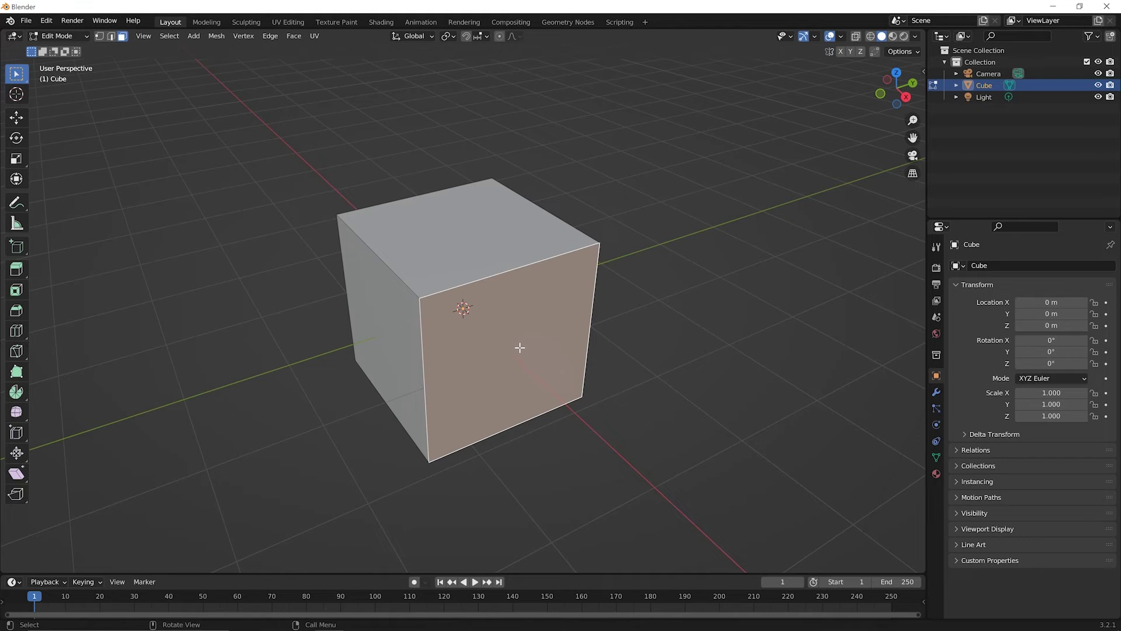
{"action": "left_click", "coordinate": [480, 242], "text": "shift"}
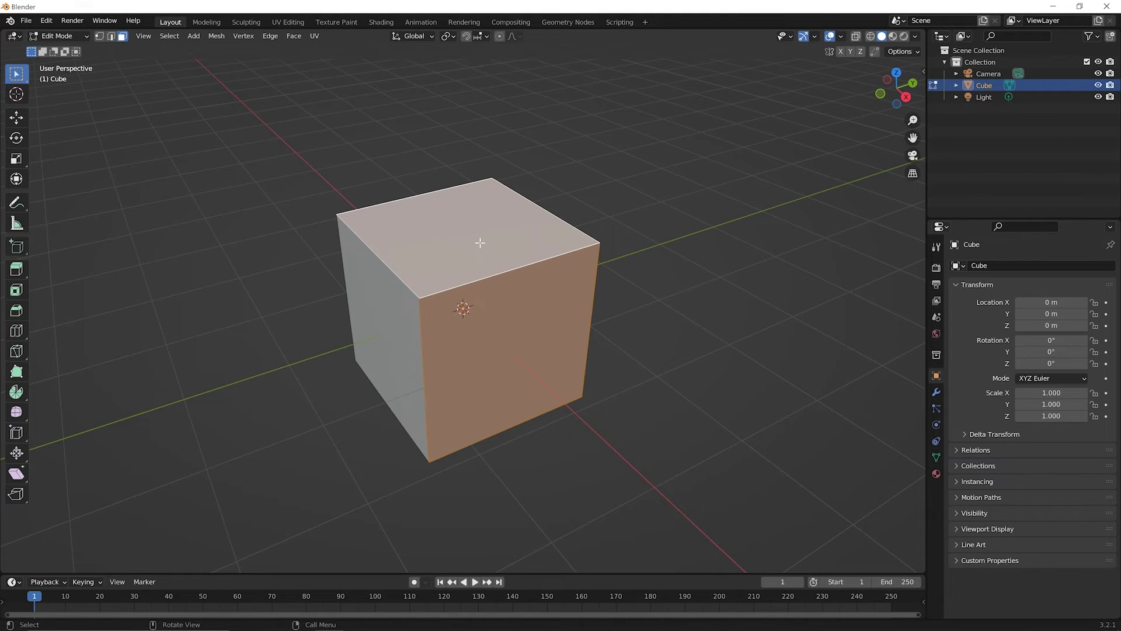
{"action": "right_click", "coordinate": [480, 242]}
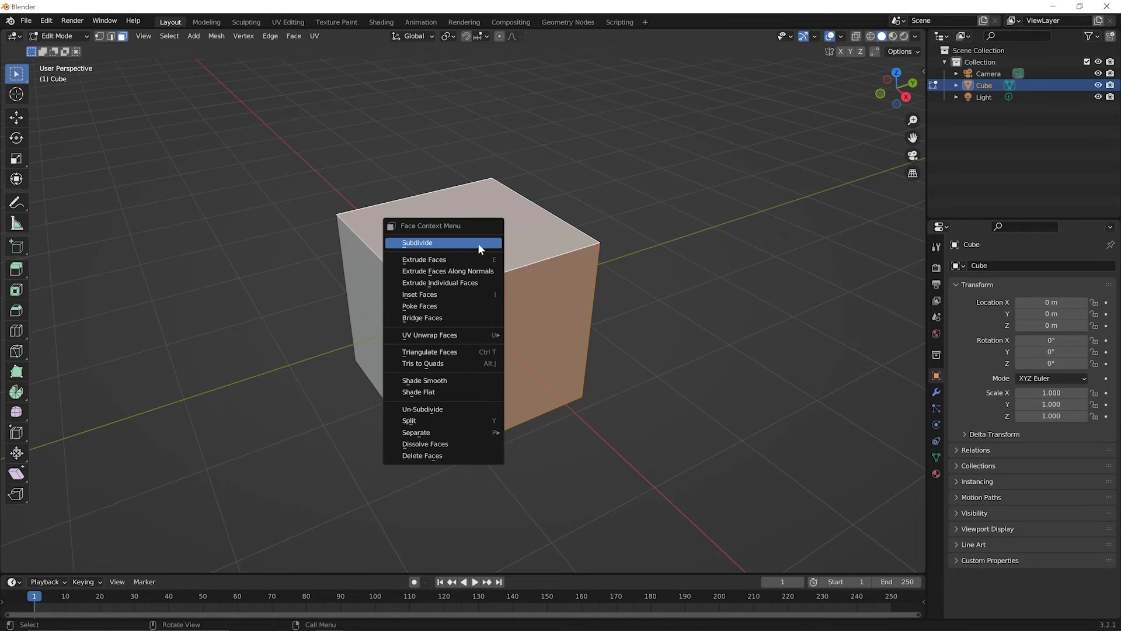
{"action": "left_click", "coordinate": [478, 243]}
Step: Examine how subdividing the front and top faces affects the geometry of the cube's adjoining side faces
{"action": "middle_click_drag", "start_coordinate": [541, 338], "coordinate": [508, 321]}
{"action": "middle_click_drag", "start_coordinate": [523, 412], "coordinate": [548, 439]}
{"action": "scroll", "coordinate": [547, 439], "scroll_direction": "up", "scroll_amount": 1}
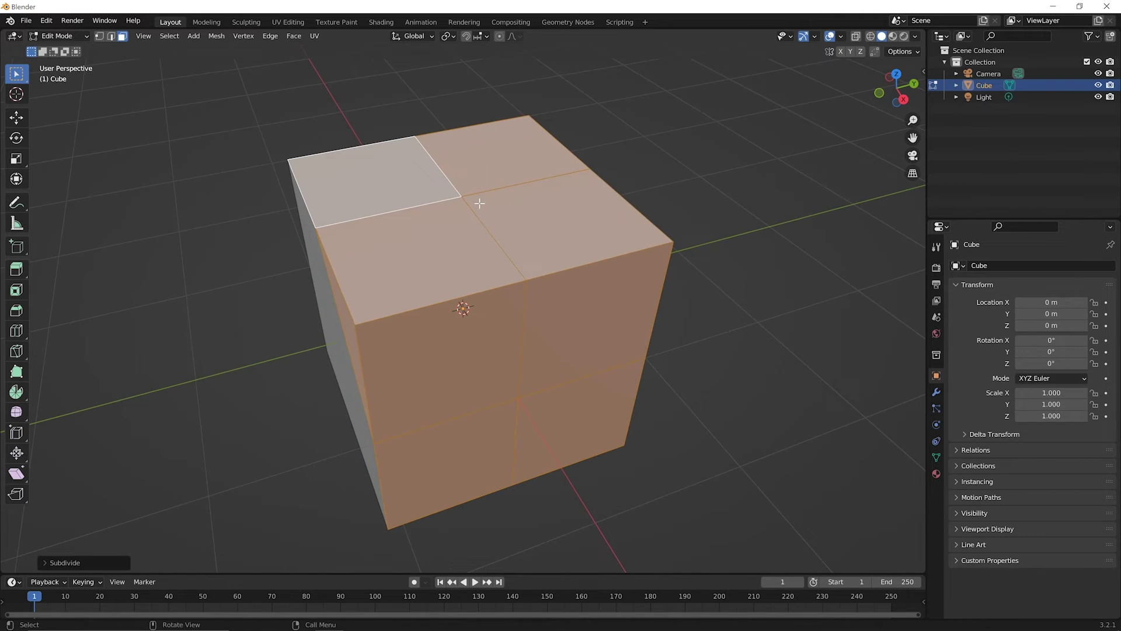
{"action": "scroll", "coordinate": [480, 203], "scroll_direction": "down", "scroll_amount": 2}
{"action": "middle_click_drag", "start_coordinate": [482, 215], "coordinate": [523, 308]}
{"action": "middle_click_drag", "start_coordinate": [475, 355], "coordinate": [568, 368]}
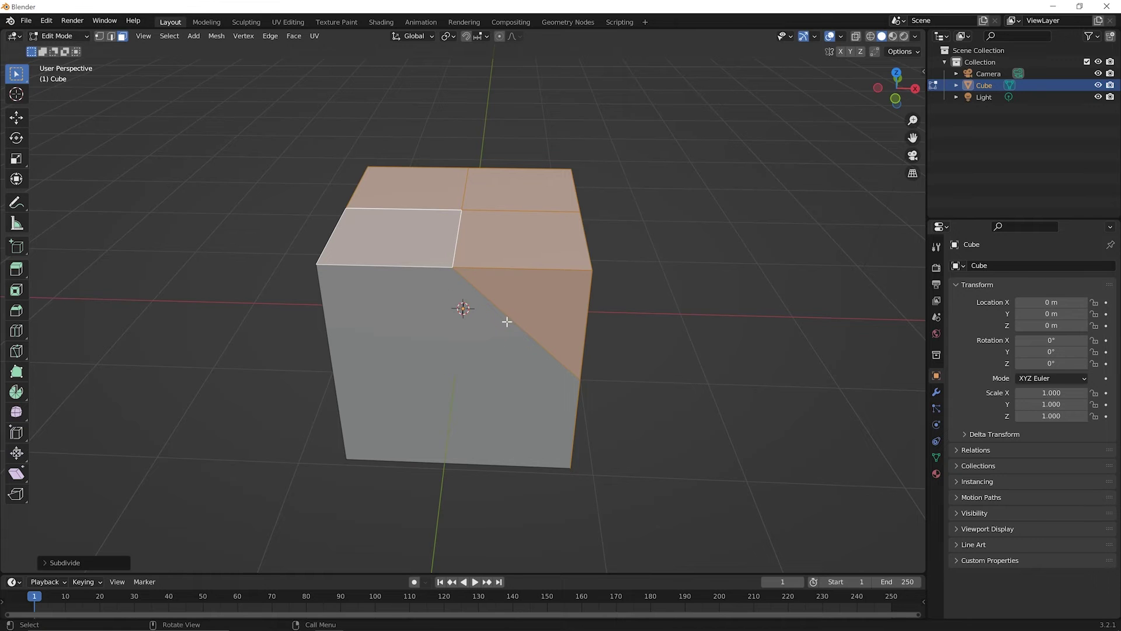
{"action": "middle_click_drag", "start_coordinate": [581, 387], "coordinate": [500, 307]}
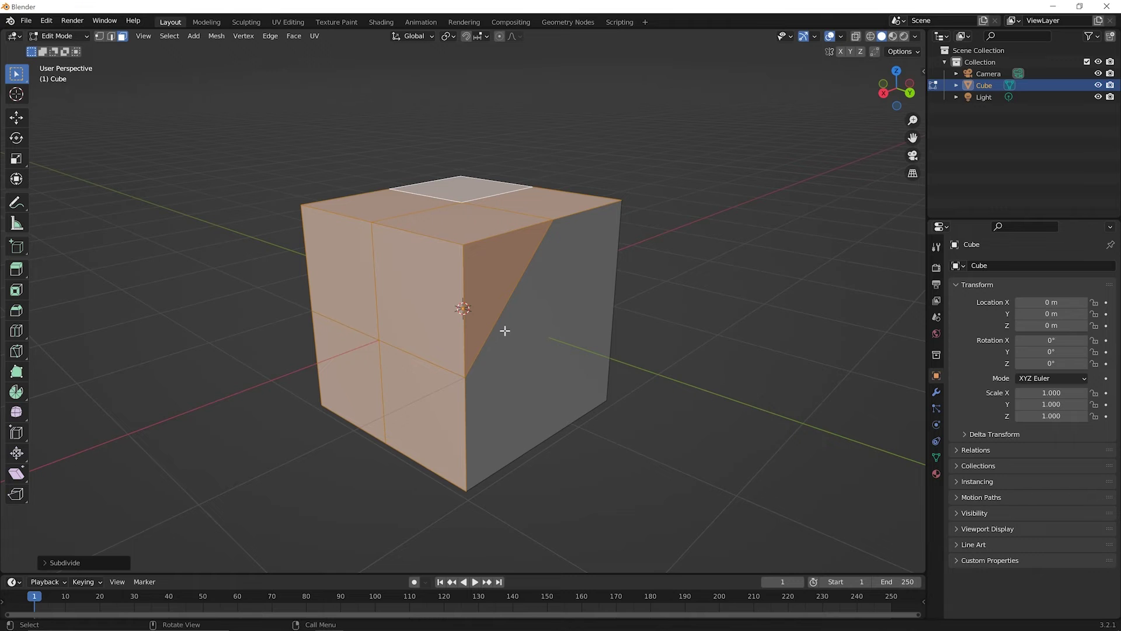
{"action": "middle_click_drag", "start_coordinate": [463, 375], "coordinate": [525, 327]}
{"action": "scroll", "coordinate": [524, 396], "scroll_direction": "down", "scroll_amount": 3}
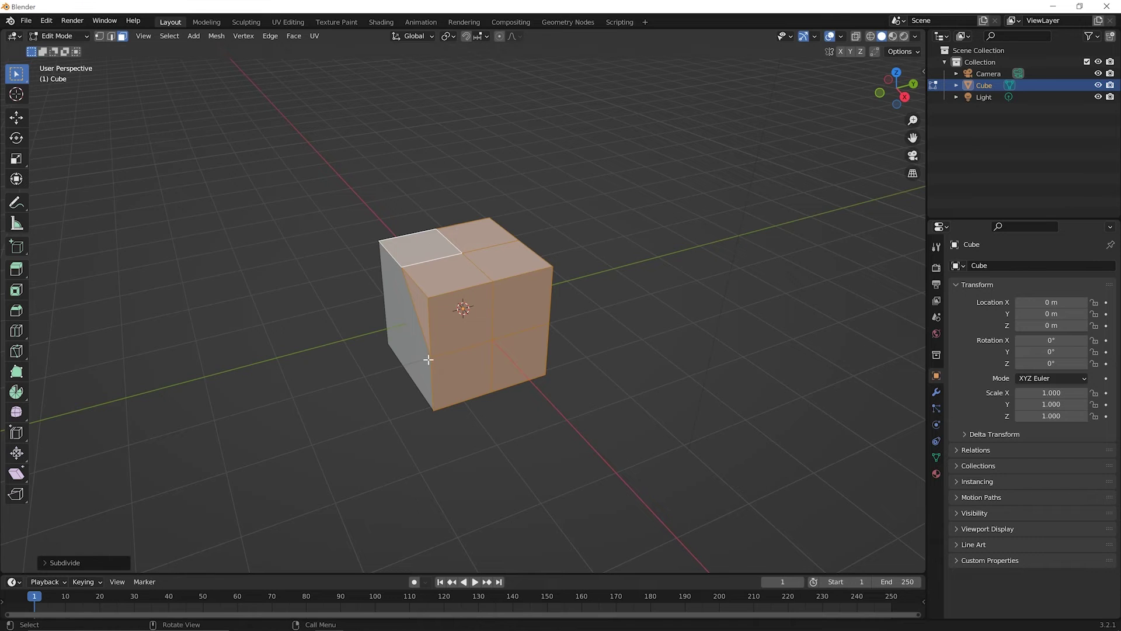
{"action": "middle_click_drag", "start_coordinate": [471, 345], "coordinate": [356, 315]}
{"action": "scroll", "coordinate": [463, 367], "scroll_direction": "up", "scroll_amount": 5}
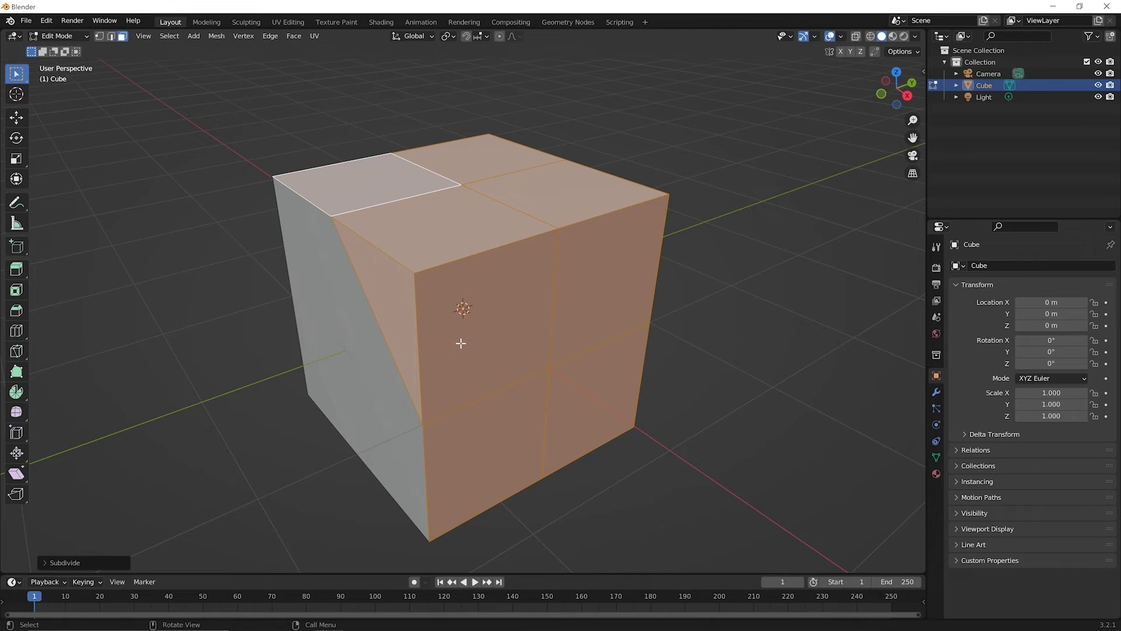
{"action": "scroll", "coordinate": [479, 374], "scroll_direction": "down", "scroll_amount": 2}
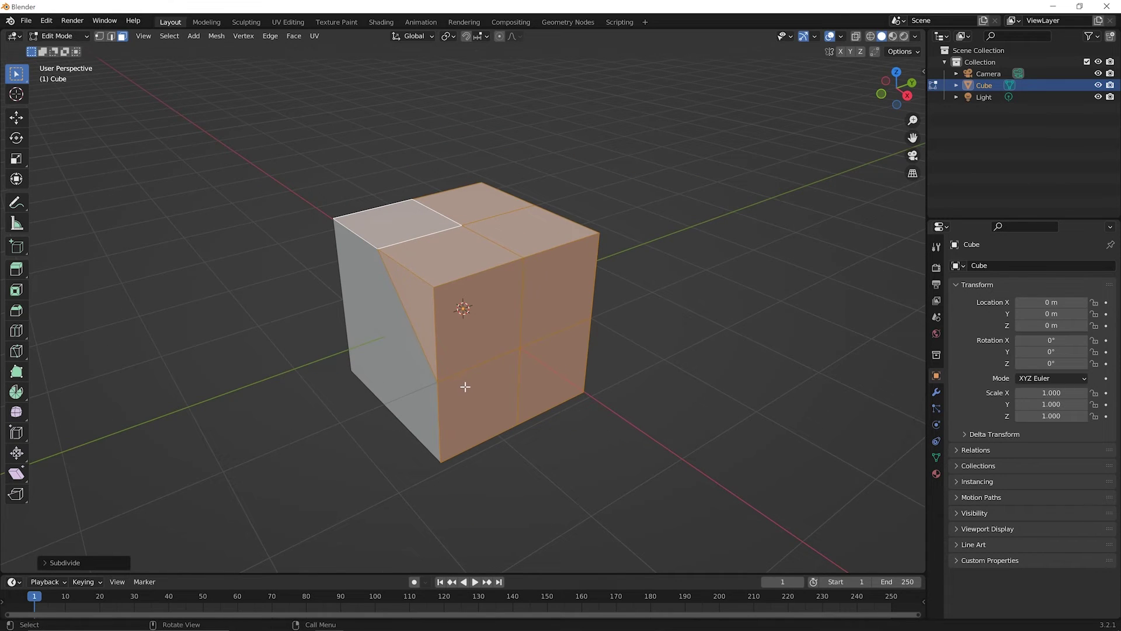
Step: Undo the two-face subdivision, clear the selection and subdivide only the cube's front face
{"action": "key", "text": "ctrl+z"}
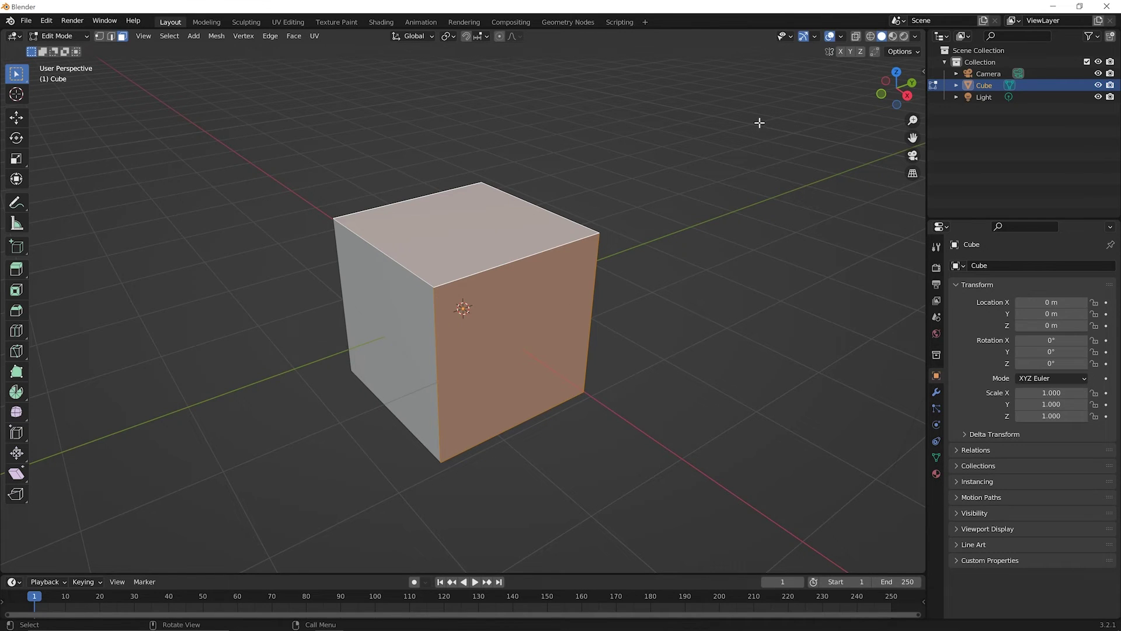
{"action": "left_click", "coordinate": [704, 160]}
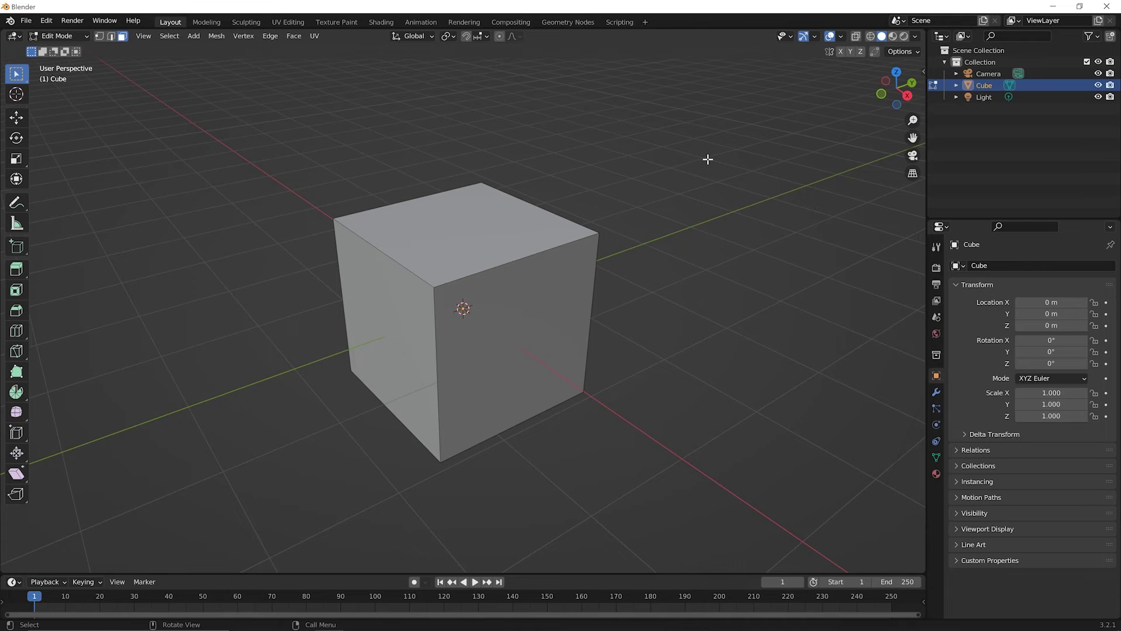
{"action": "left_click", "coordinate": [522, 330]}
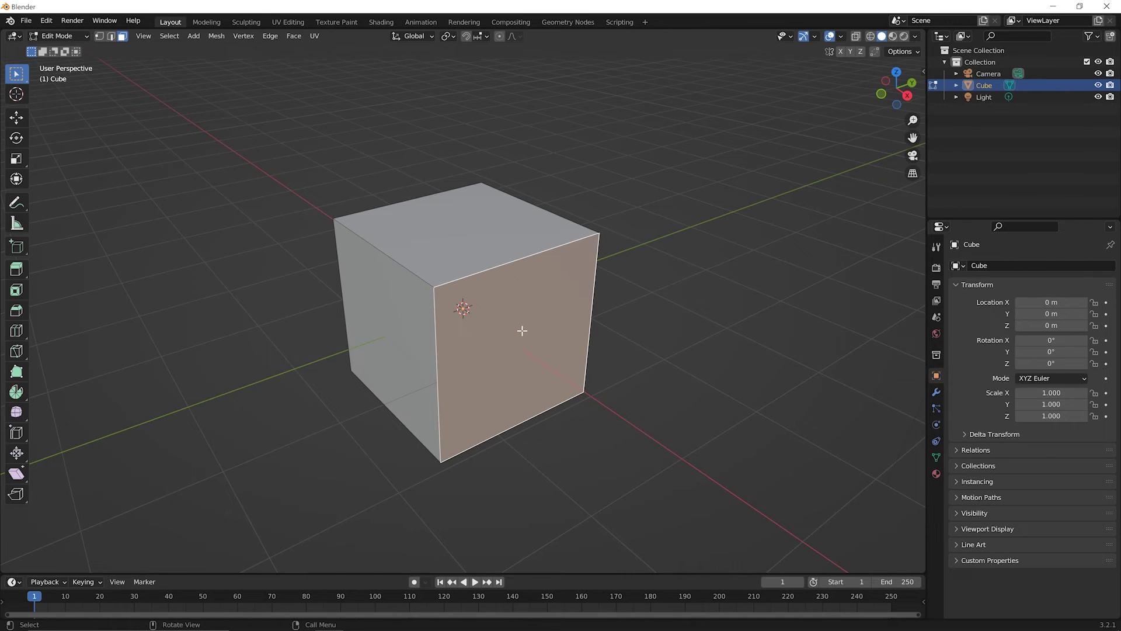
{"action": "right_click", "coordinate": [522, 331]}
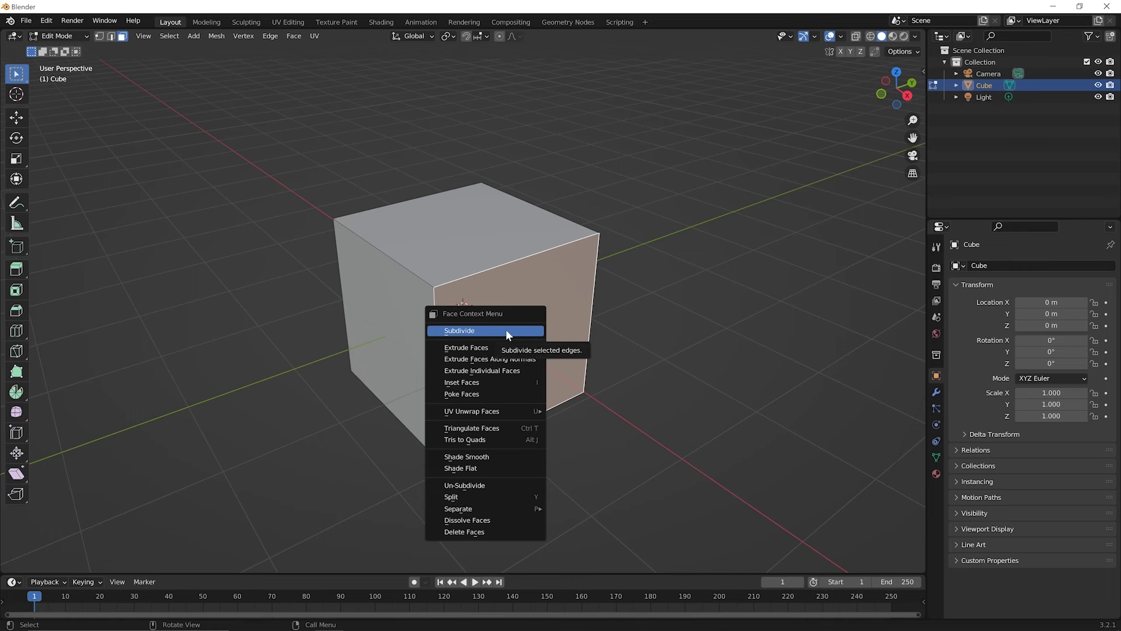
{"action": "left_click", "coordinate": [506, 330]}
{"action": "middle_click_drag", "start_coordinate": [542, 475], "coordinate": [445, 402]}
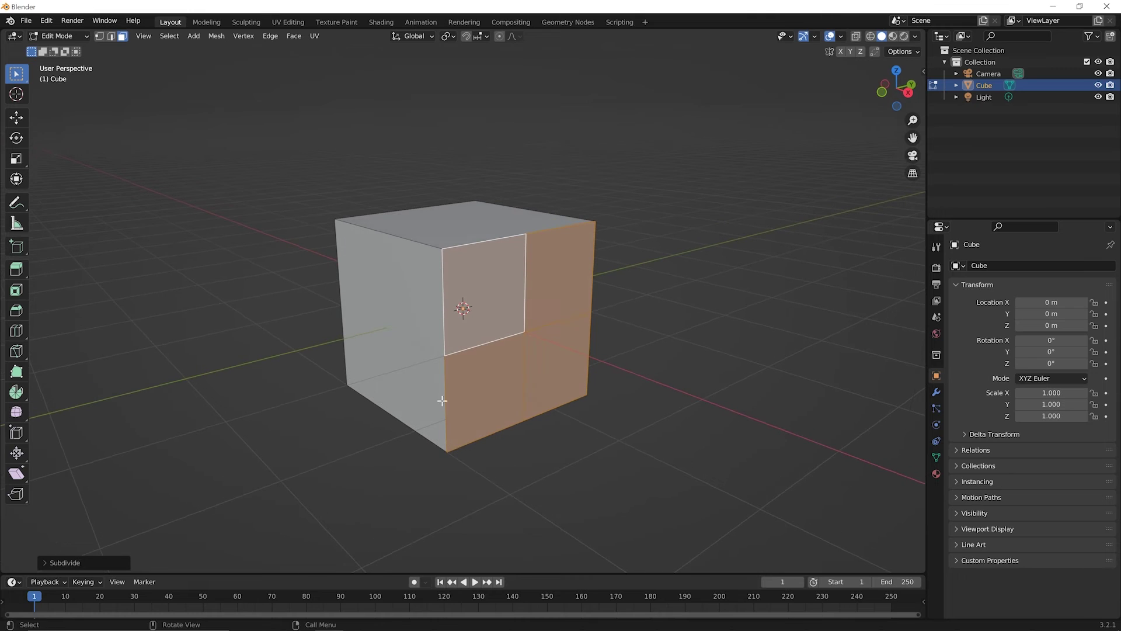
Step: Subdivide the undivided side face adjoining the cube's front face
{"action": "left_click", "coordinate": [393, 316]}
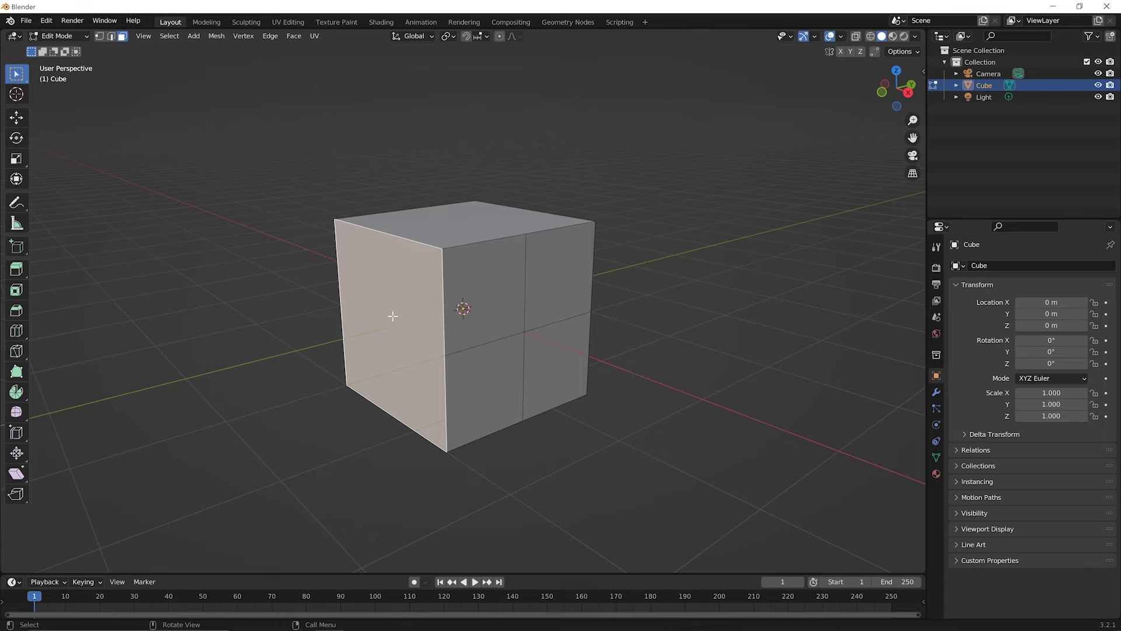
{"action": "right_click", "coordinate": [392, 316]}
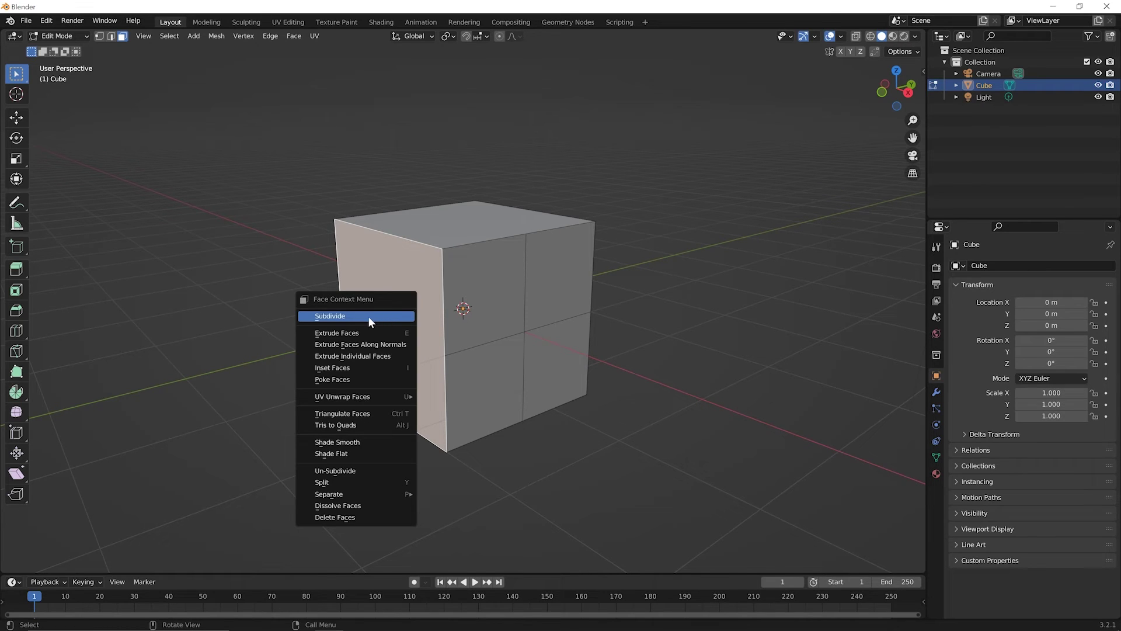
{"action": "left_click", "coordinate": [367, 316]}
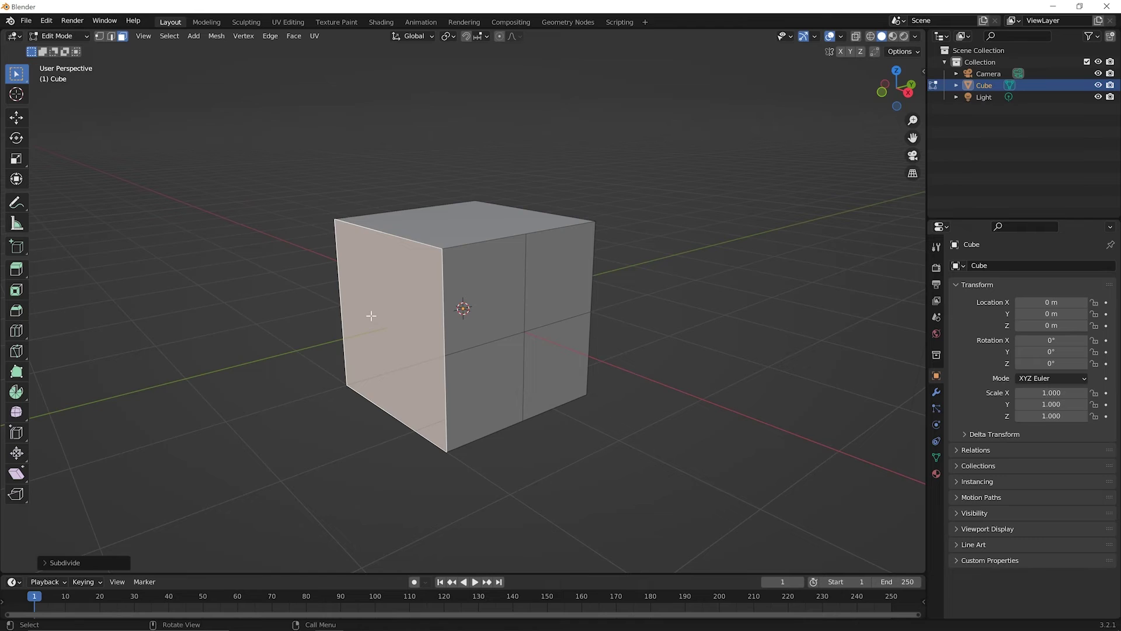
Step: Examine the vertices on the front and adjoining side faces in vertex select mode with nothing selected
{"action": "key", "text": "1"}
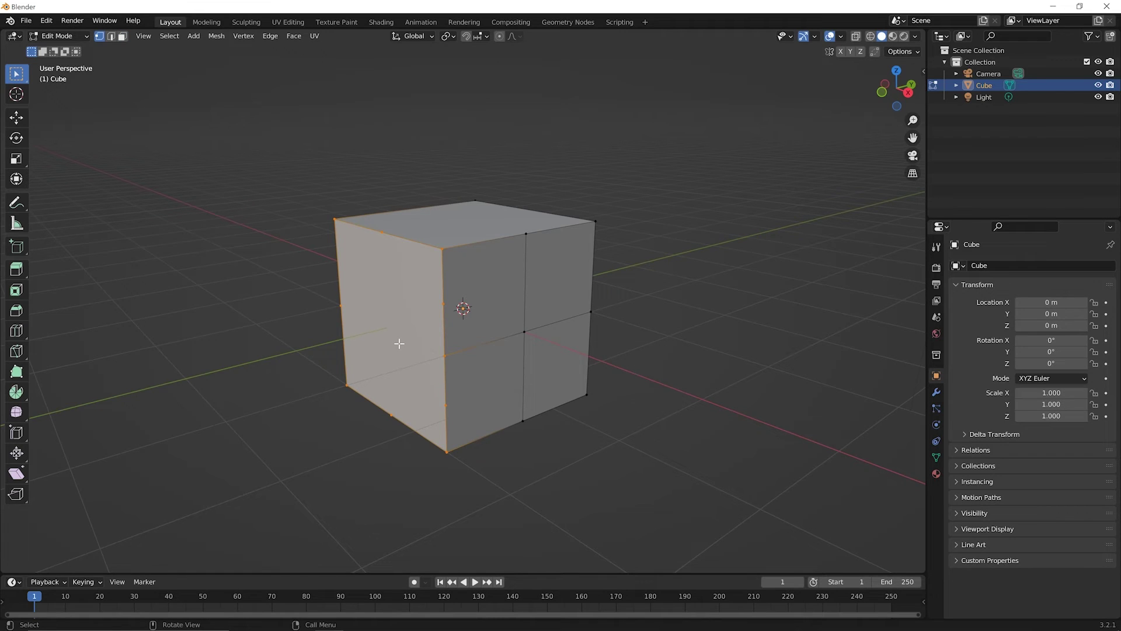
{"action": "middle_click_drag", "start_coordinate": [420, 345], "coordinate": [447, 356]}
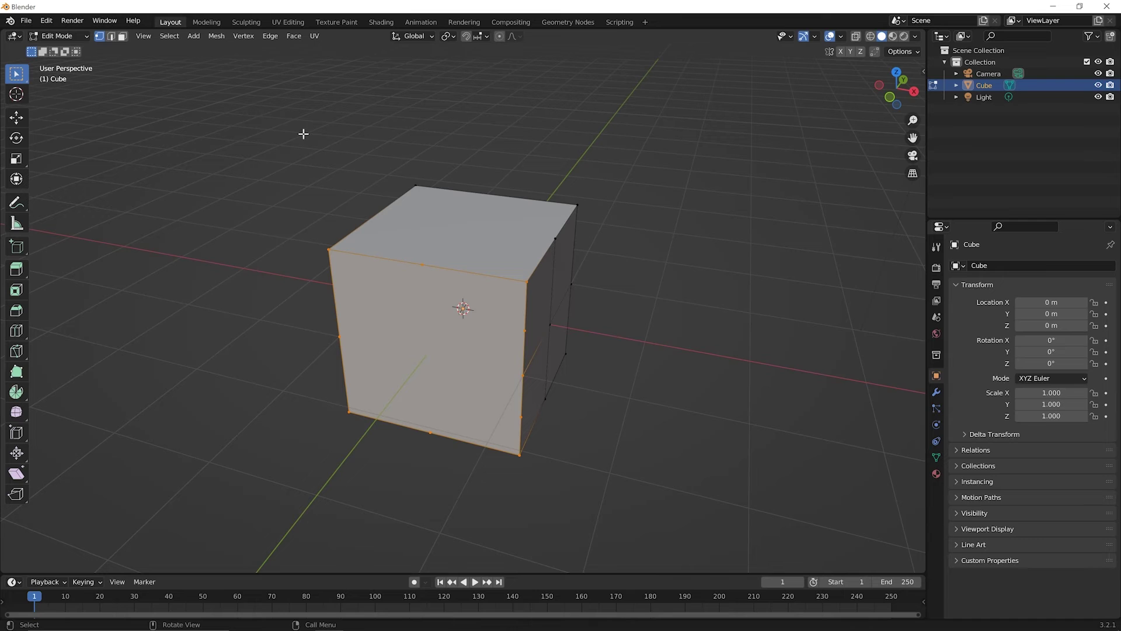
{"action": "left_click", "coordinate": [328, 168]}
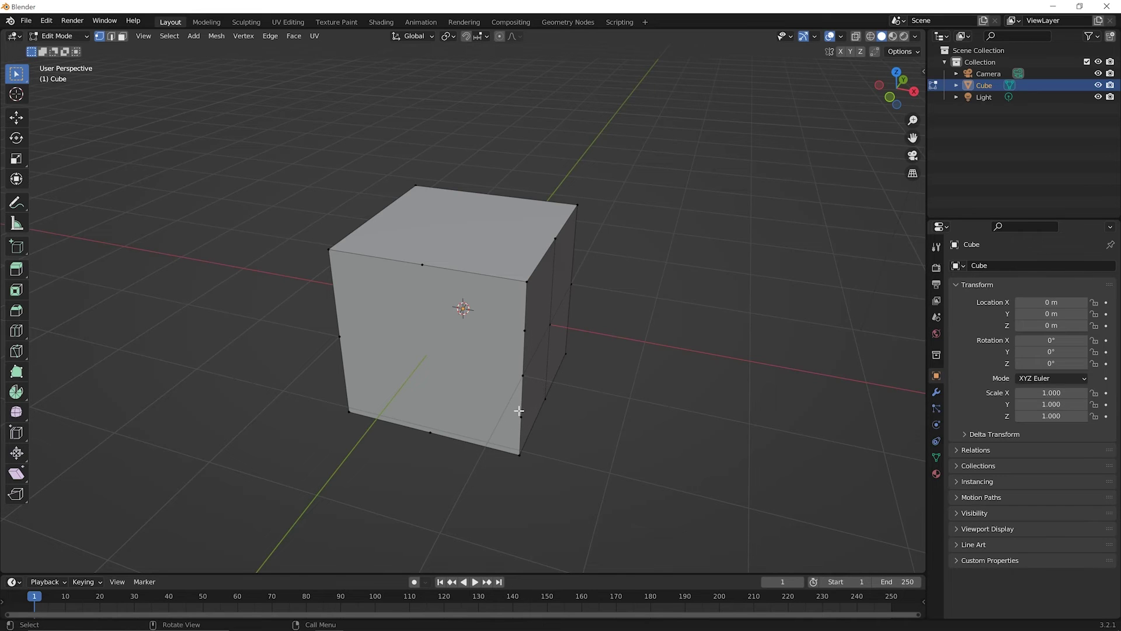
{"action": "middle_click_drag", "start_coordinate": [519, 411], "coordinate": [446, 351]}
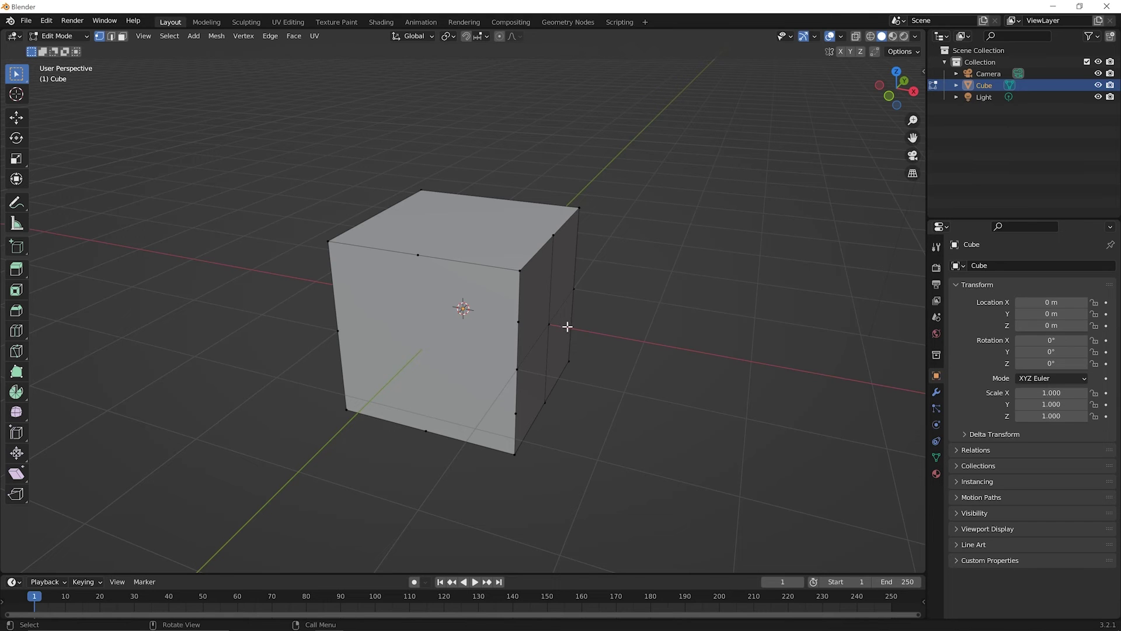
{"action": "middle_click_drag", "start_coordinate": [570, 335], "coordinate": [489, 321]}
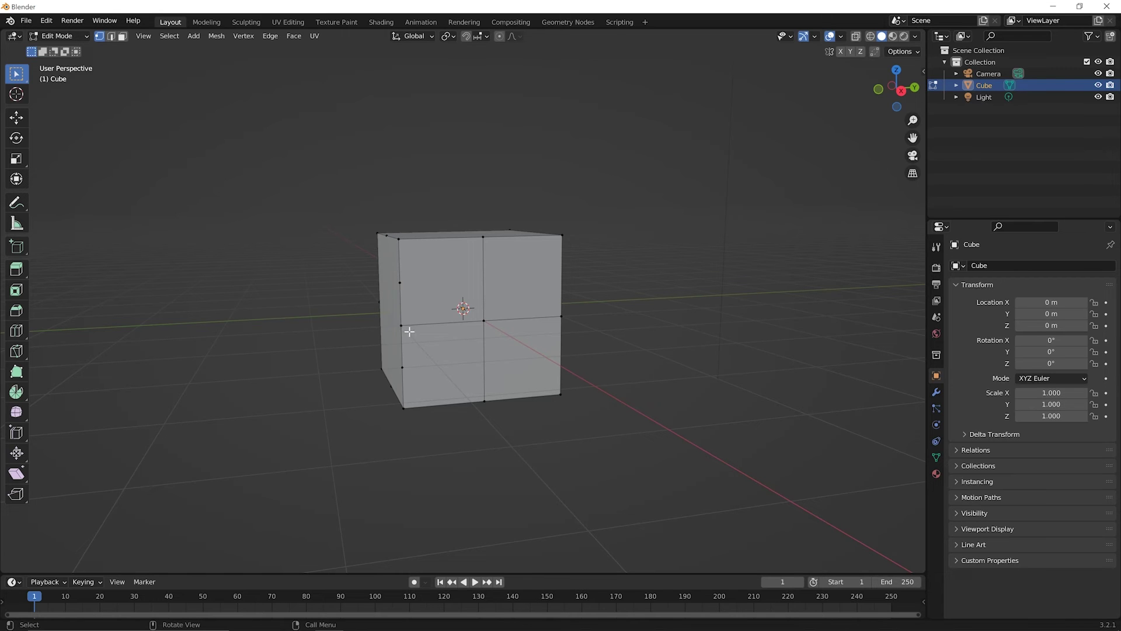
{"action": "middle_click_drag", "start_coordinate": [437, 339], "coordinate": [470, 373]}
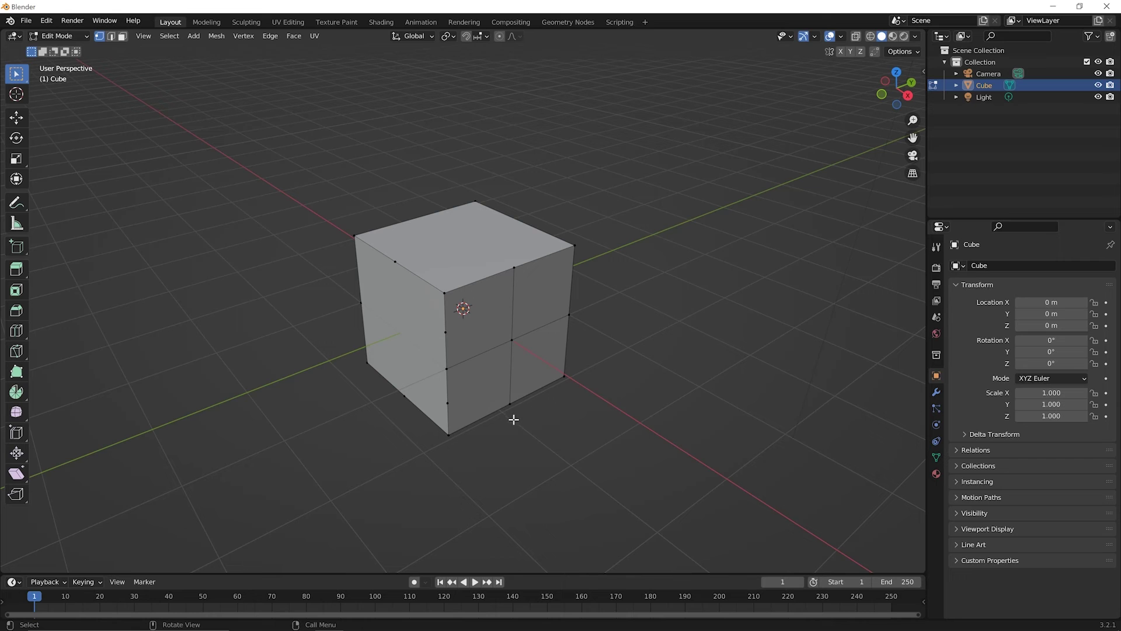
{"action": "middle_click_drag", "start_coordinate": [484, 407], "coordinate": [511, 400]}
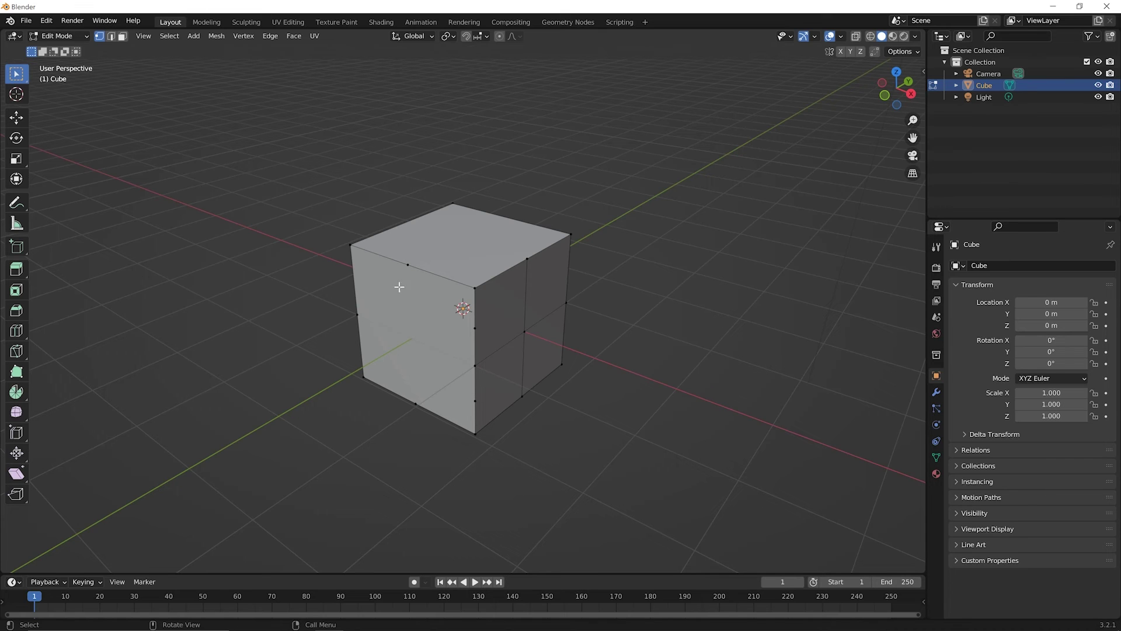
{"action": "middle_click_drag", "start_coordinate": [461, 331], "coordinate": [416, 324]}
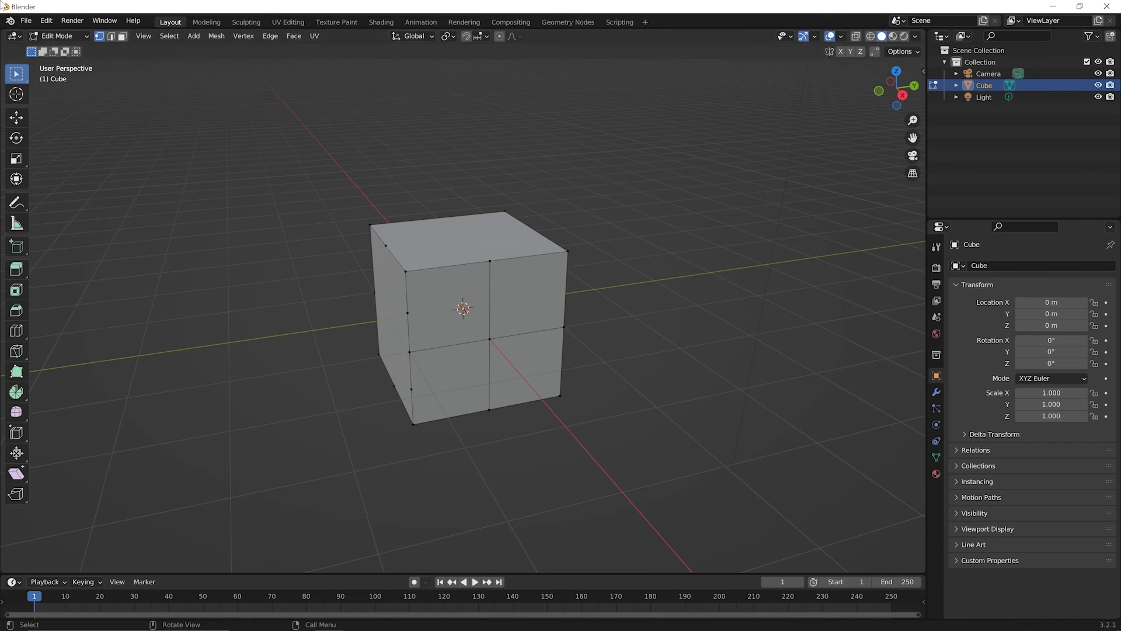
{"action": "middle_click_drag", "start_coordinate": [443, 358], "coordinate": [463, 345]}
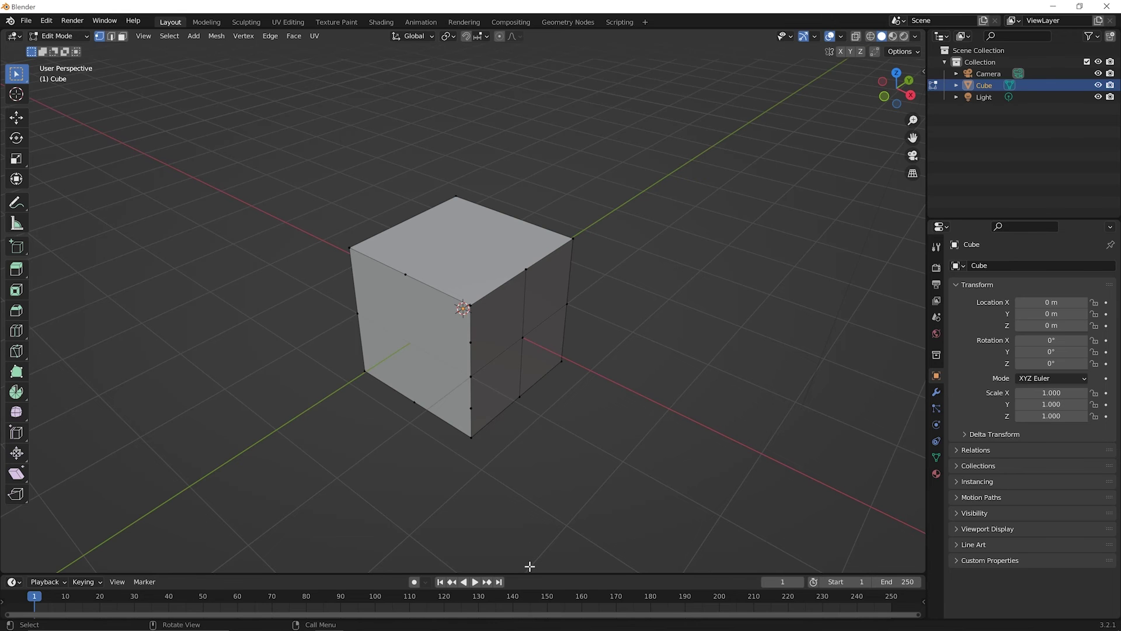
Step: Switch to face select mode and undo the subdivisions of the cube's front and adjoining side faces
{"action": "mouse_move", "coordinate": [453, 345]}
{"action": "middle_mouse_down"}
{"action": "mouse_move", "coordinate": [440, 323]}
{"action": "mouse_move", "coordinate": [446, 333]}
{"action": "middle_mouse_up"}
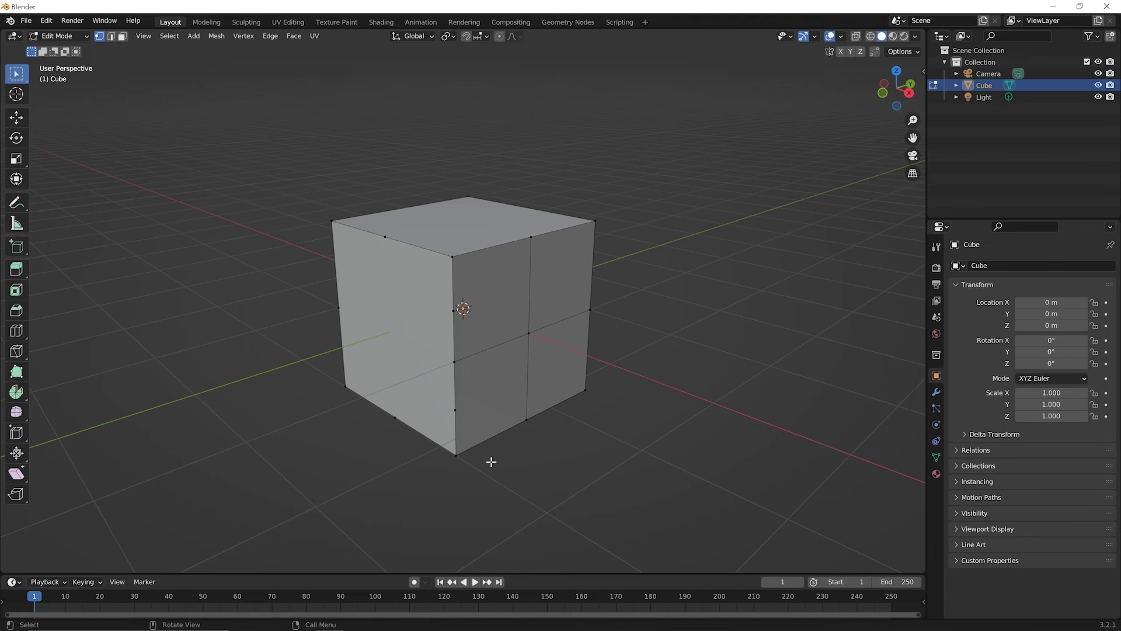
{"action": "key", "text": "ctrl"}
{"action": "key", "text": "3"}
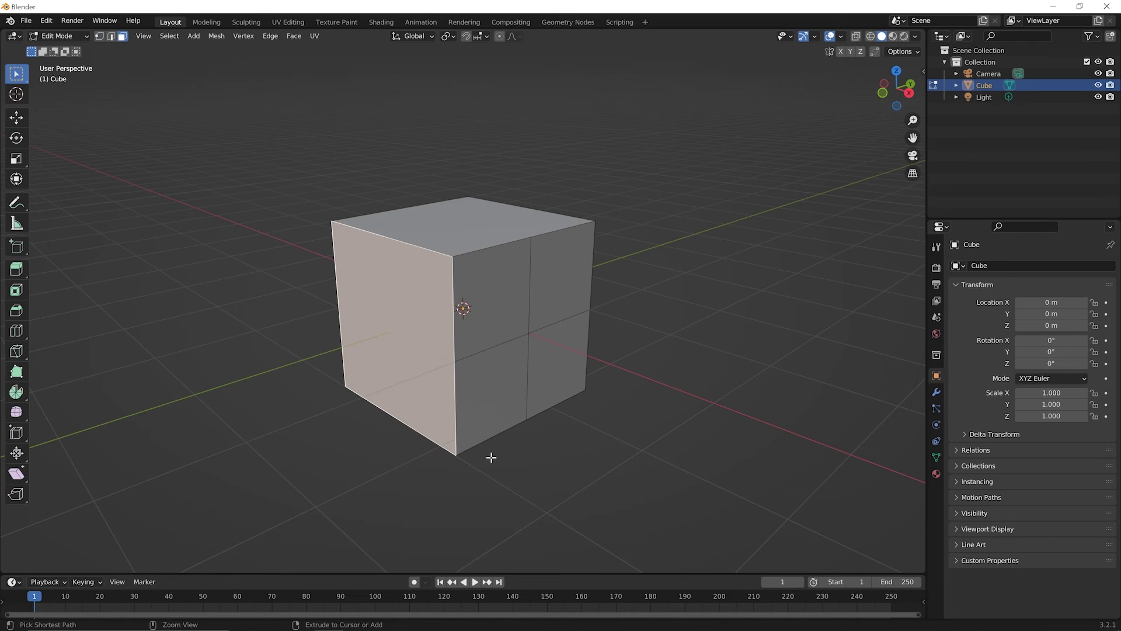
{"action": "key", "text": "ctrl+z"}
{"action": "key", "text": "ctrl+z"}
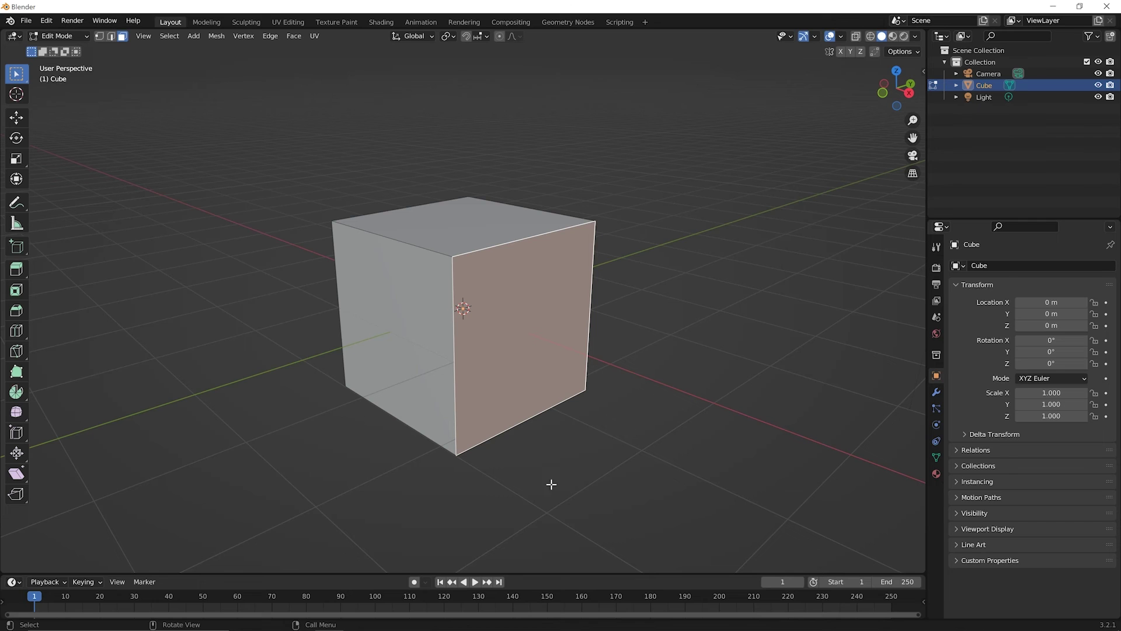
Step: Select all six faces of the cube in wireframe shading, including the hidden ones, and return to solid shading
{"action": "middle_click_drag", "start_coordinate": [597, 411], "coordinate": [590, 433]}
{"action": "scroll", "coordinate": [581, 408], "scroll_direction": "down", "scroll_amount": 3}
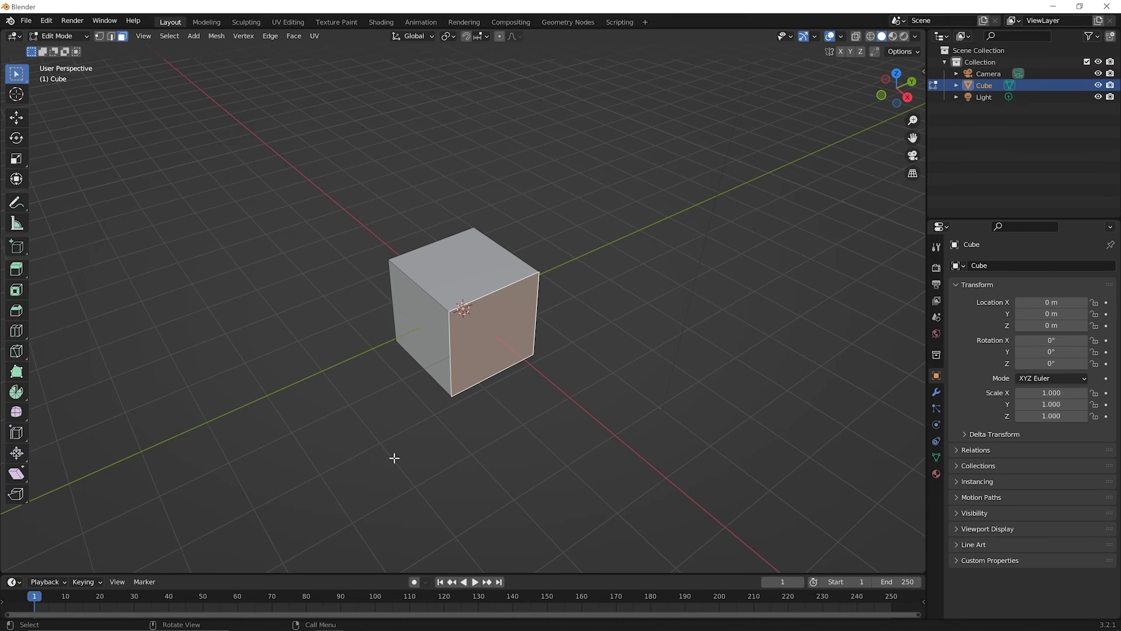
{"action": "left_click", "coordinate": [871, 37]}
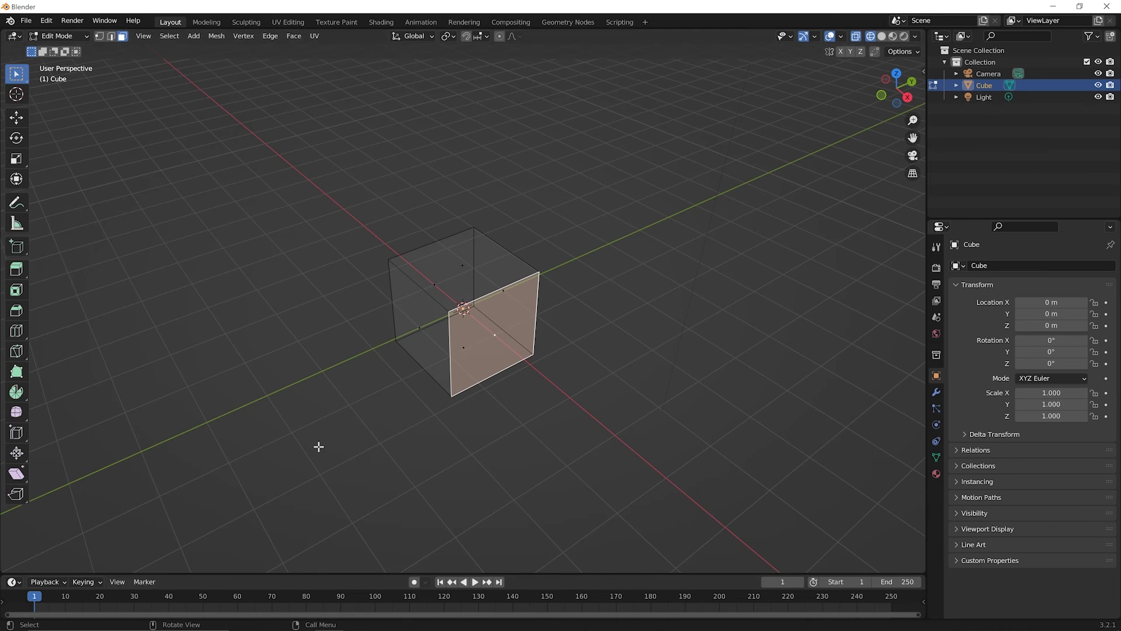
{"action": "left_click_drag", "start_coordinate": [324, 174], "coordinate": [632, 471]}
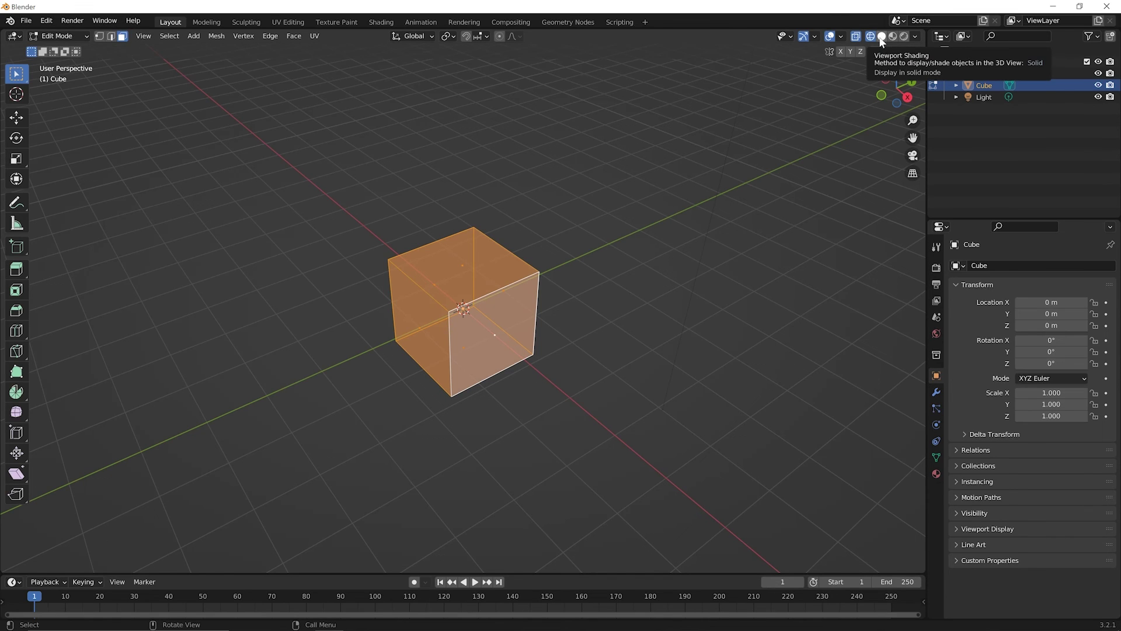
{"action": "key", "text": "alt+a"}
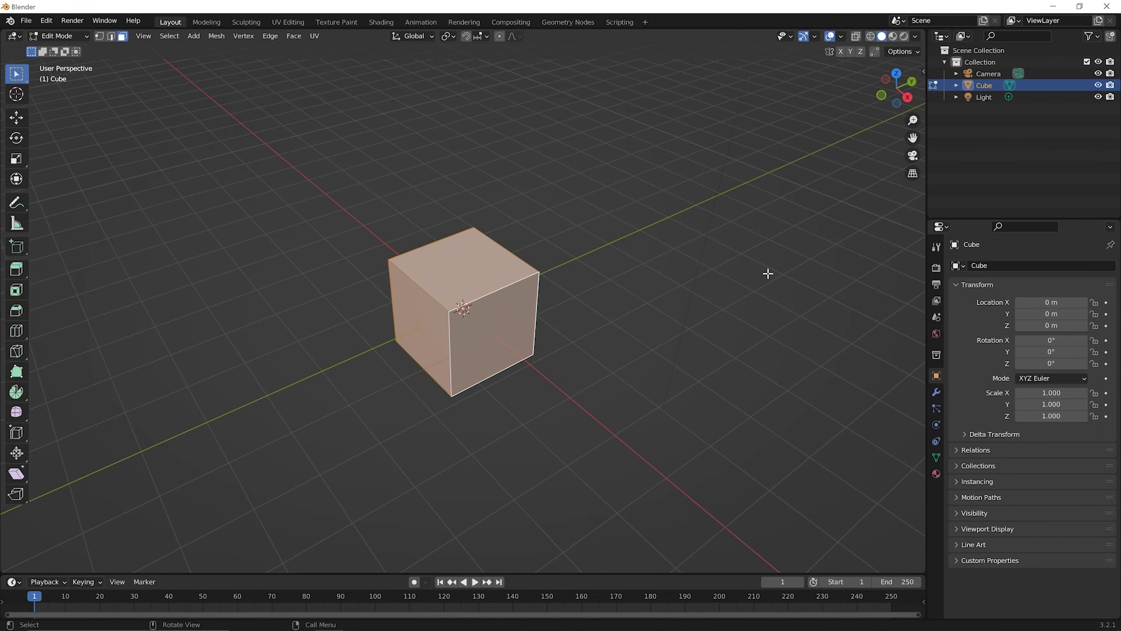
Step: Subdivide all selected faces of the cube three times in succession
{"action": "right_click", "coordinate": [488, 315]}
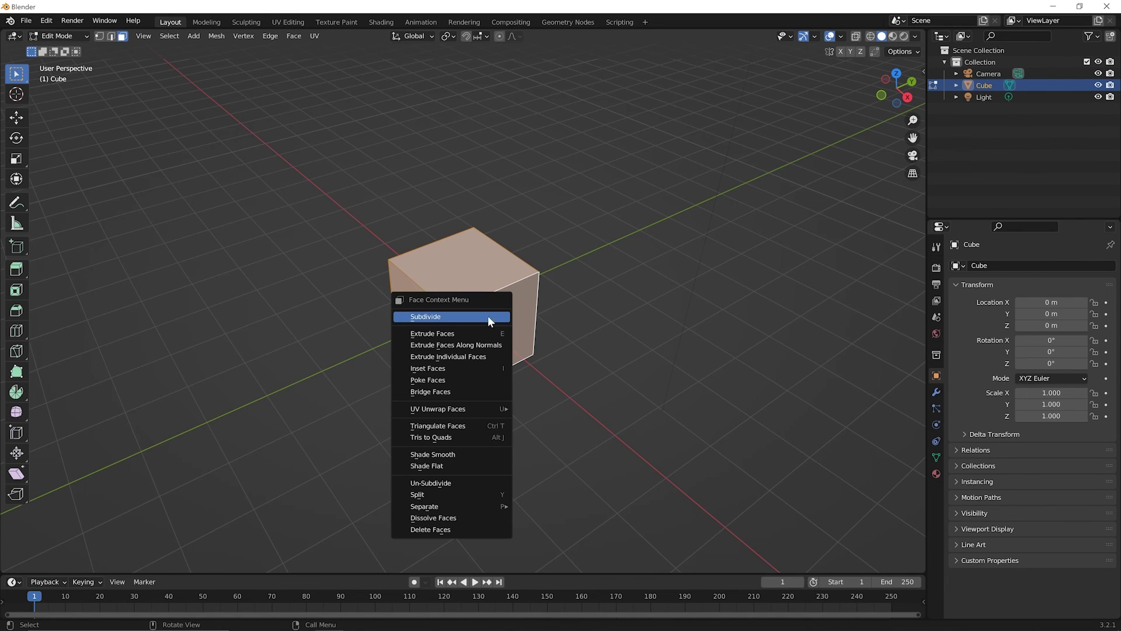
{"action": "left_click", "coordinate": [450, 315]}
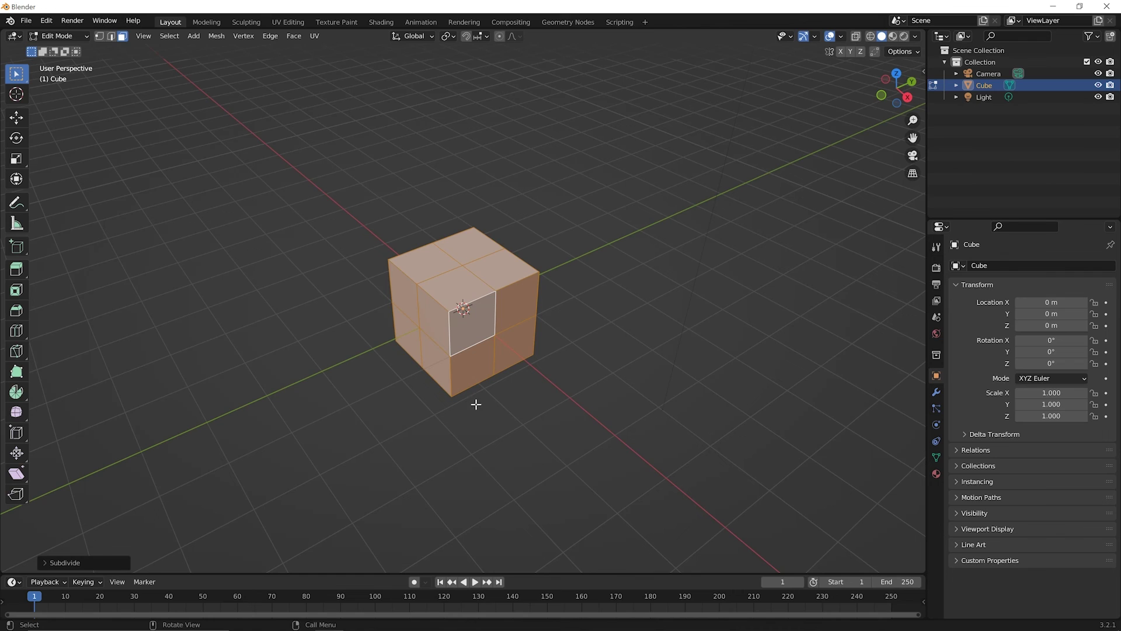
{"action": "right_click", "coordinate": [489, 324]}
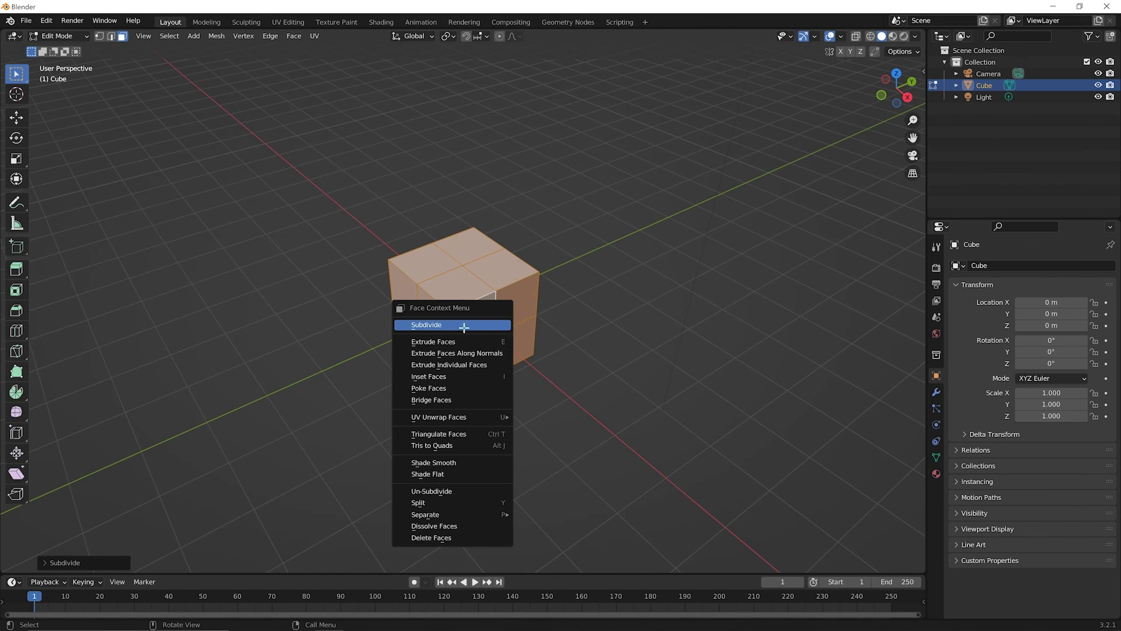
{"action": "left_click", "coordinate": [464, 327]}
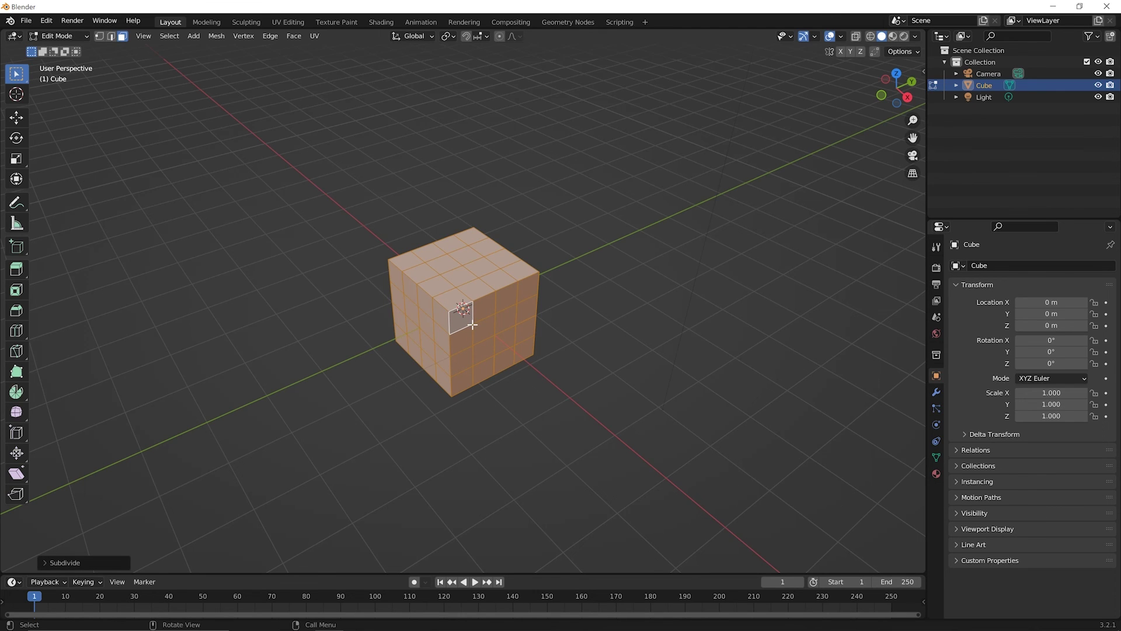
{"action": "scroll", "coordinate": [465, 320], "scroll_direction": "down", "scroll_amount": 2}
{"action": "scroll", "coordinate": [465, 320], "scroll_direction": "up", "scroll_amount": 5}
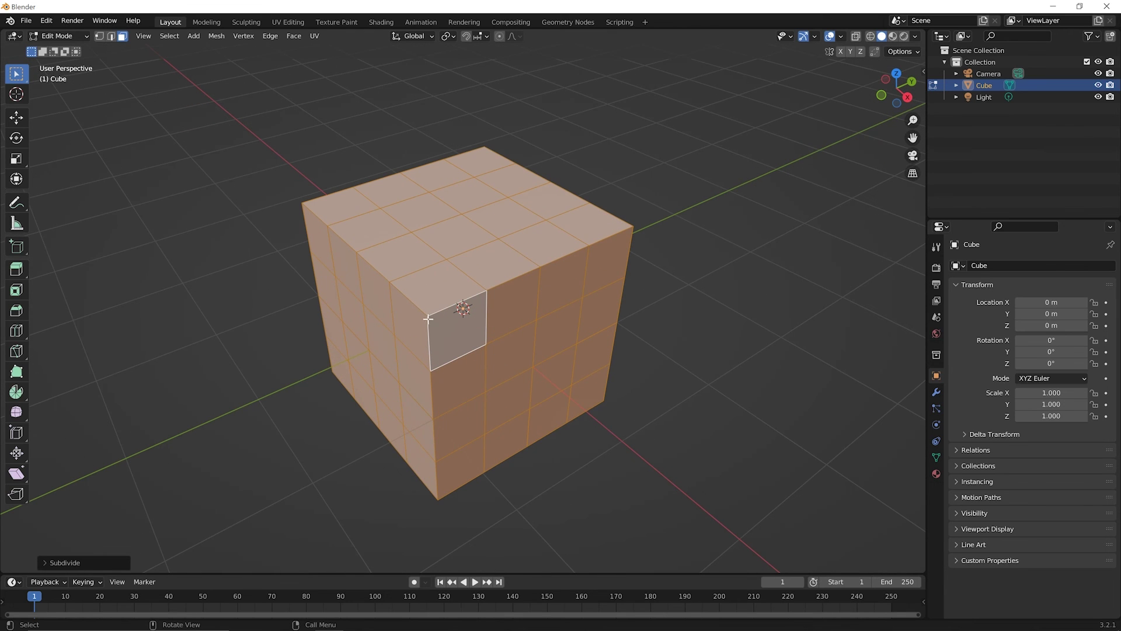
{"action": "right_click", "coordinate": [457, 334]}
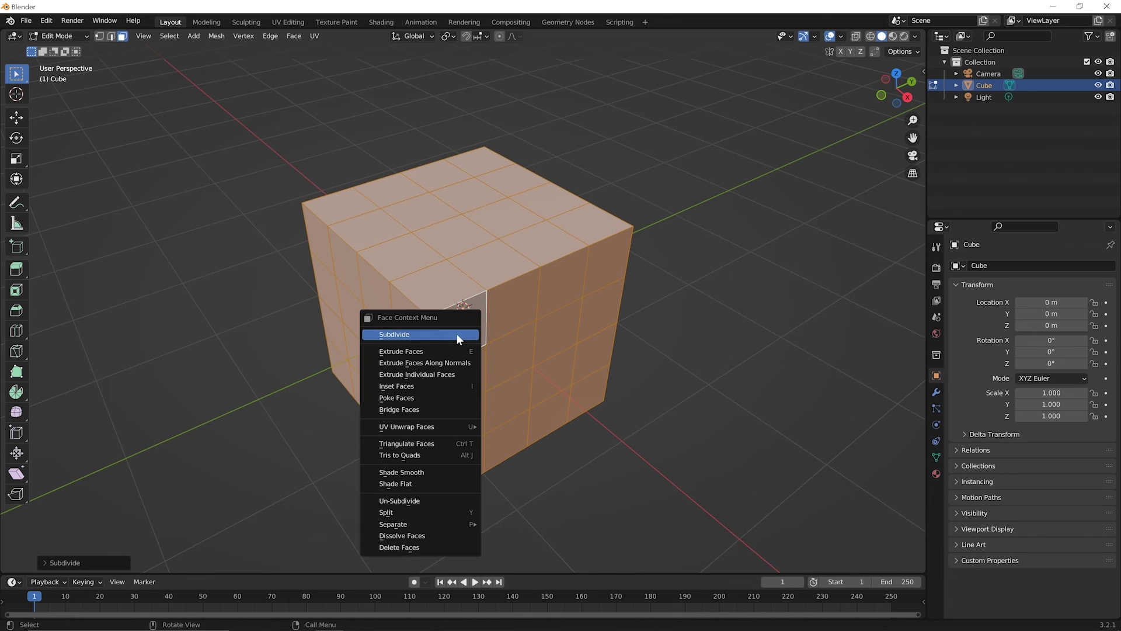
{"action": "left_click", "coordinate": [440, 332]}
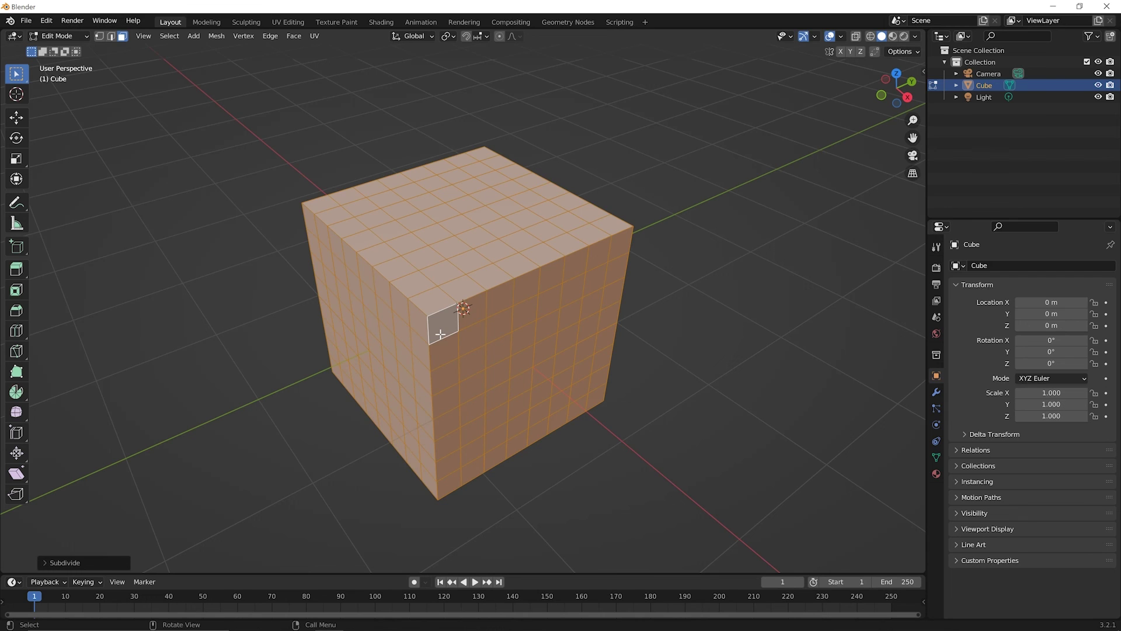